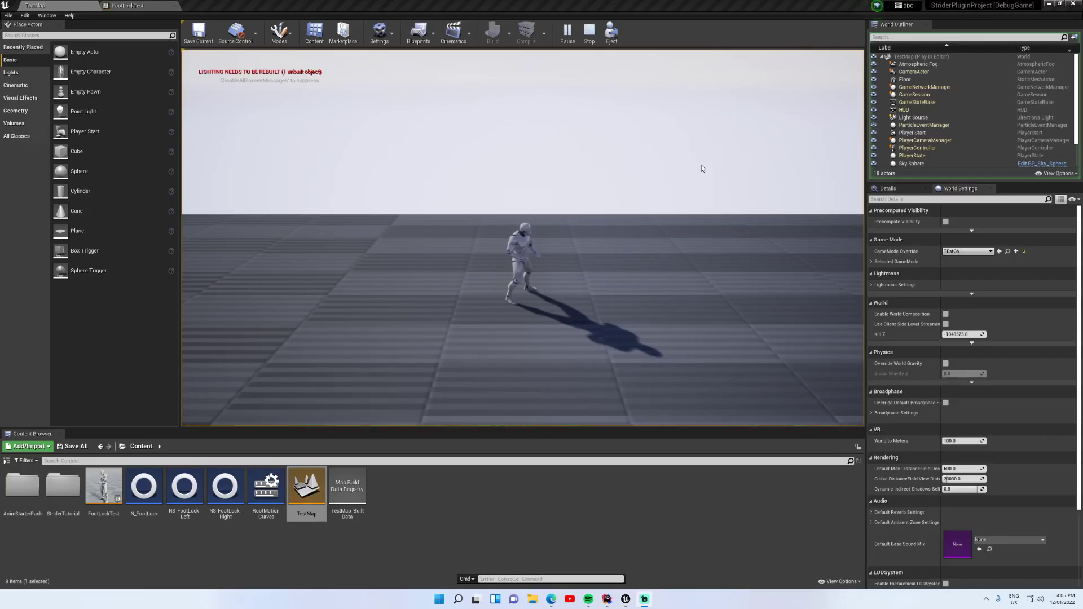
Run the character forward and slow the game to 0.2 speed with slomo
{"action": "left_click", "coordinate": [690, 168]}
{"action": "key", "text": "w"}
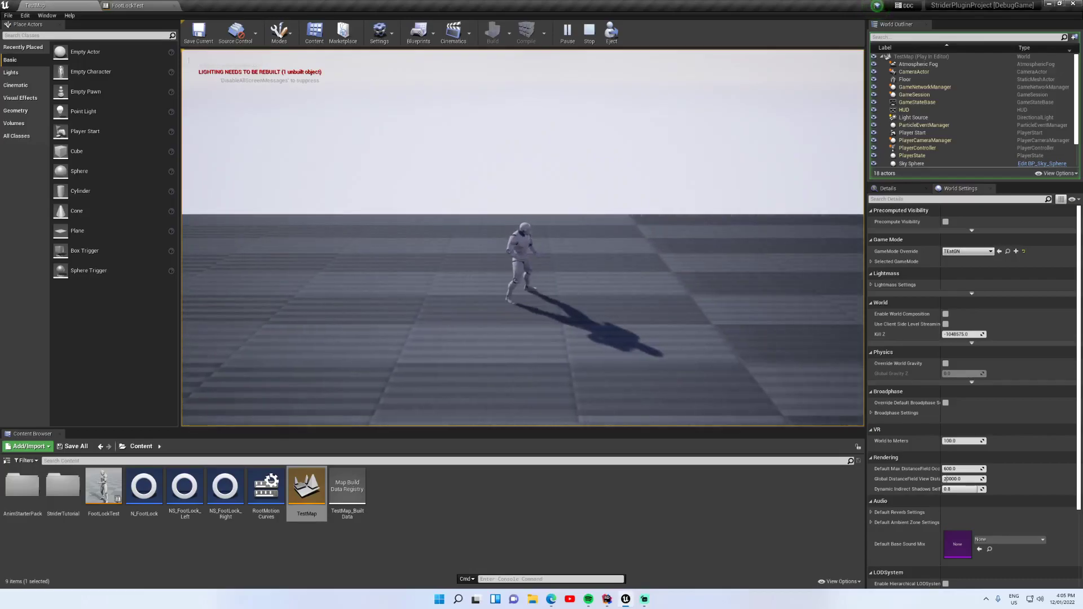
{"action": "key", "text": "grave"}
{"action": "type", "text": "slomo 0.2"}
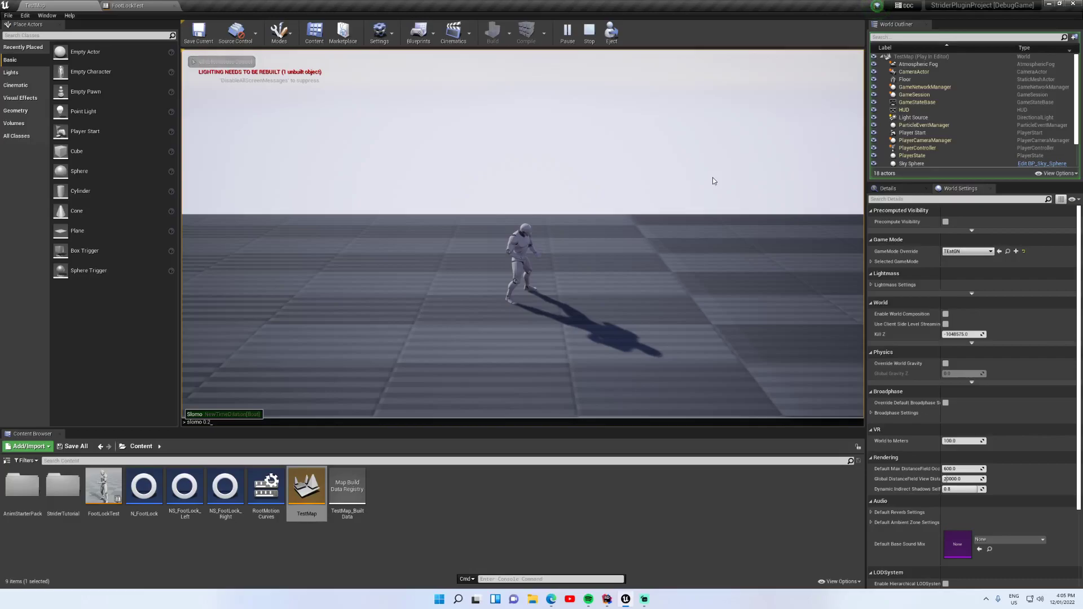
{"action": "key", "text": "Return"}
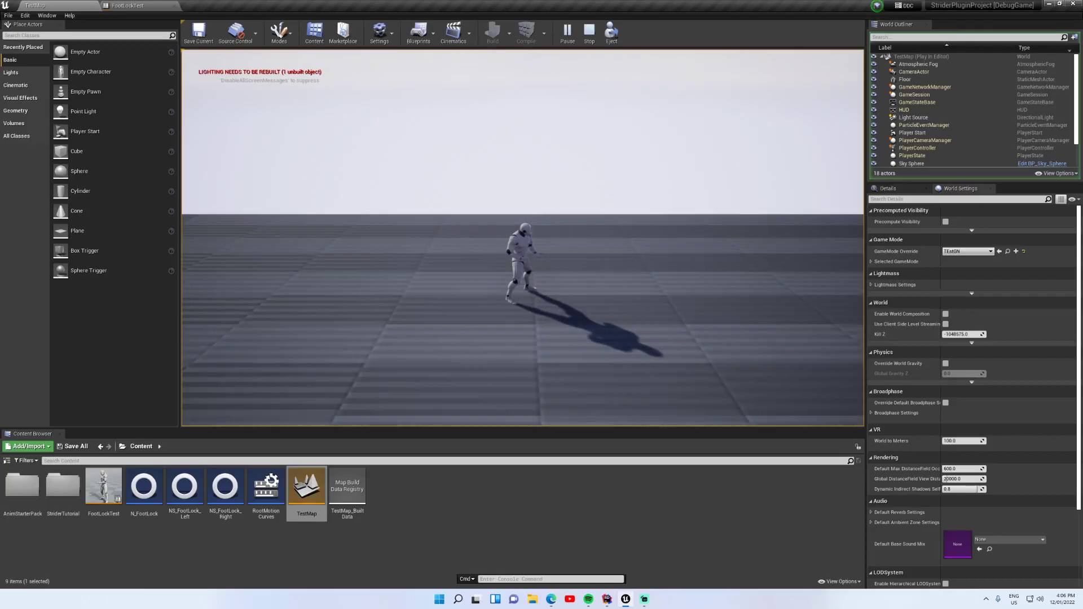
Set the a.AnimNode.FootLocker console setting to 1
{"action": "key", "text": "grave"}
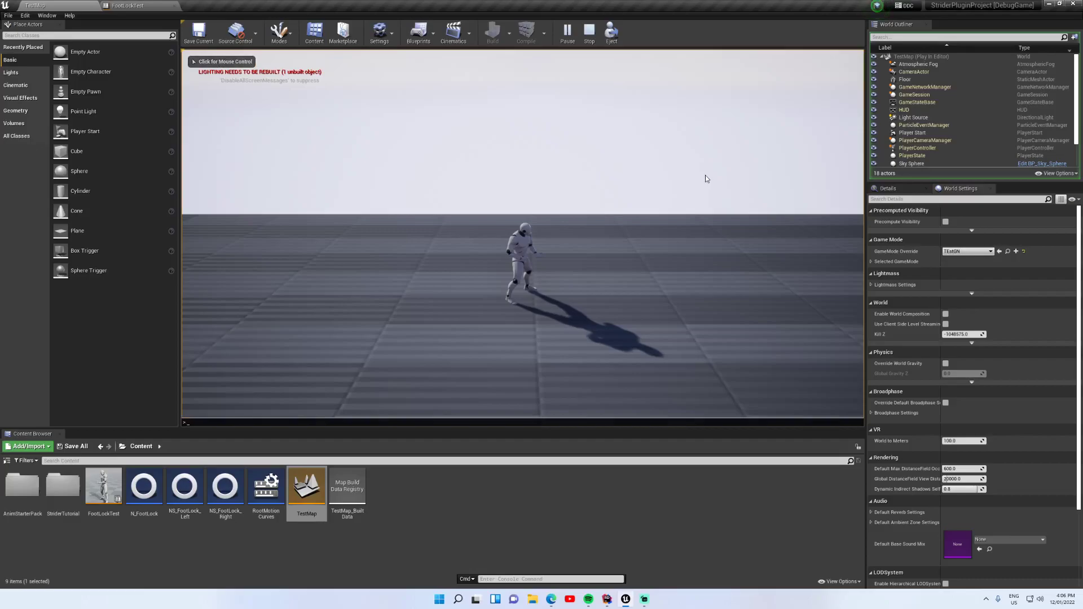
{"action": "type", "text": "a.AnimNode."}
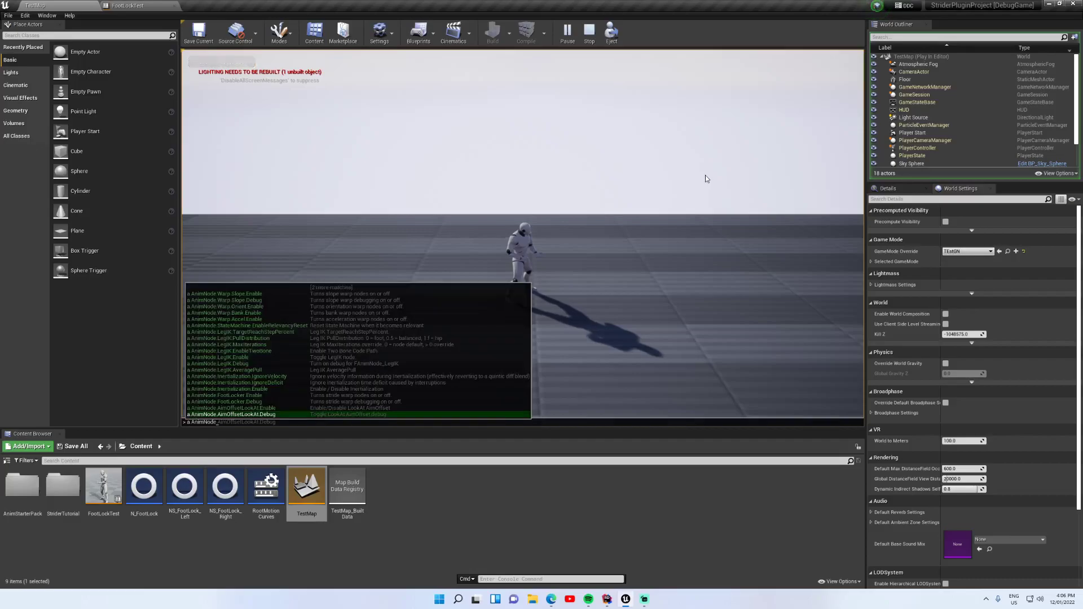
{"action": "type", "text": "Foot"}
{"action": "key", "text": "Tab"}
{"action": "type", "text": "1"}
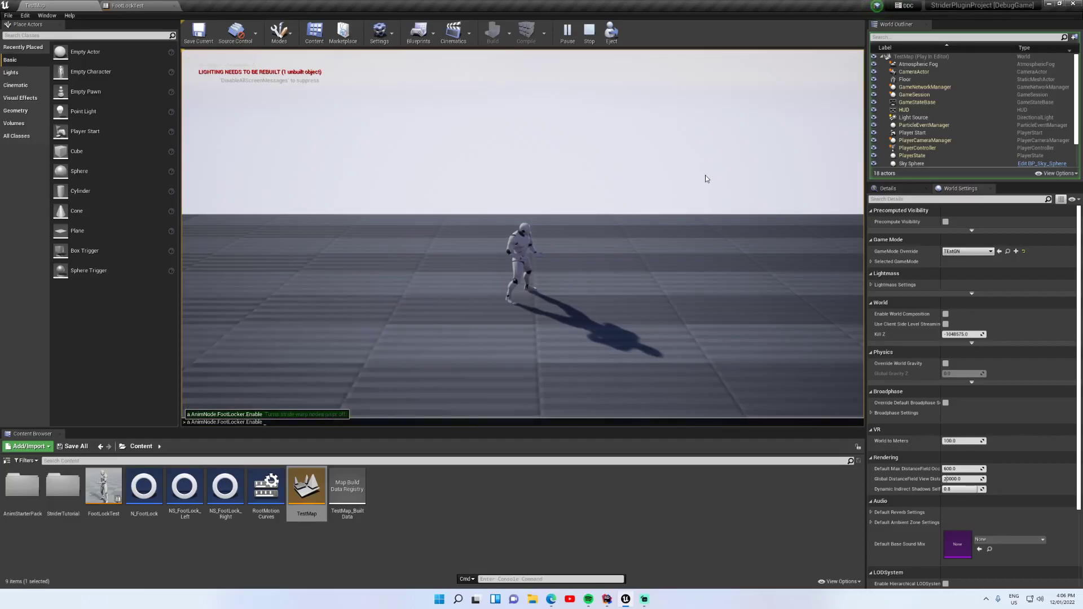
{"action": "key", "text": "Return"}
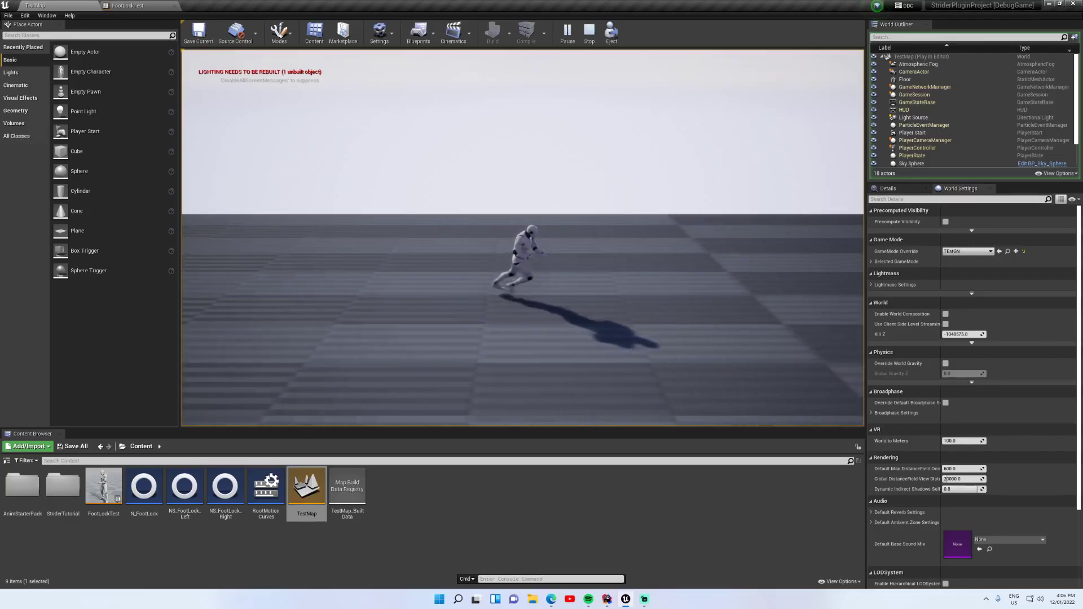
Enter a new slomo speed in the console and release the mouse from the game
{"action": "key", "text": "grave"}
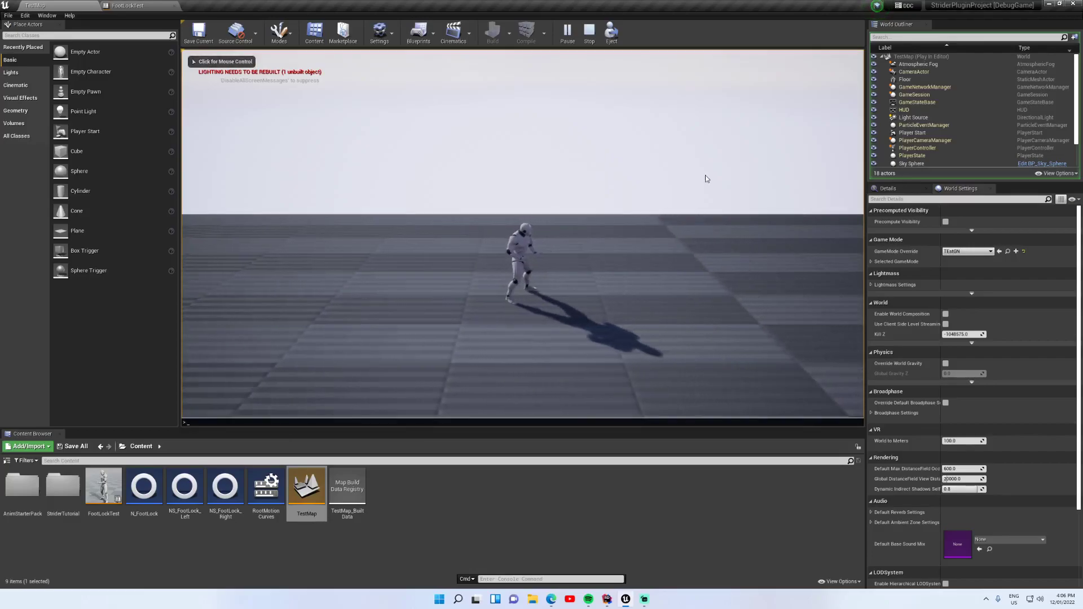
{"action": "type", "text": "slomo"}
{"action": "key", "text": "Return"}
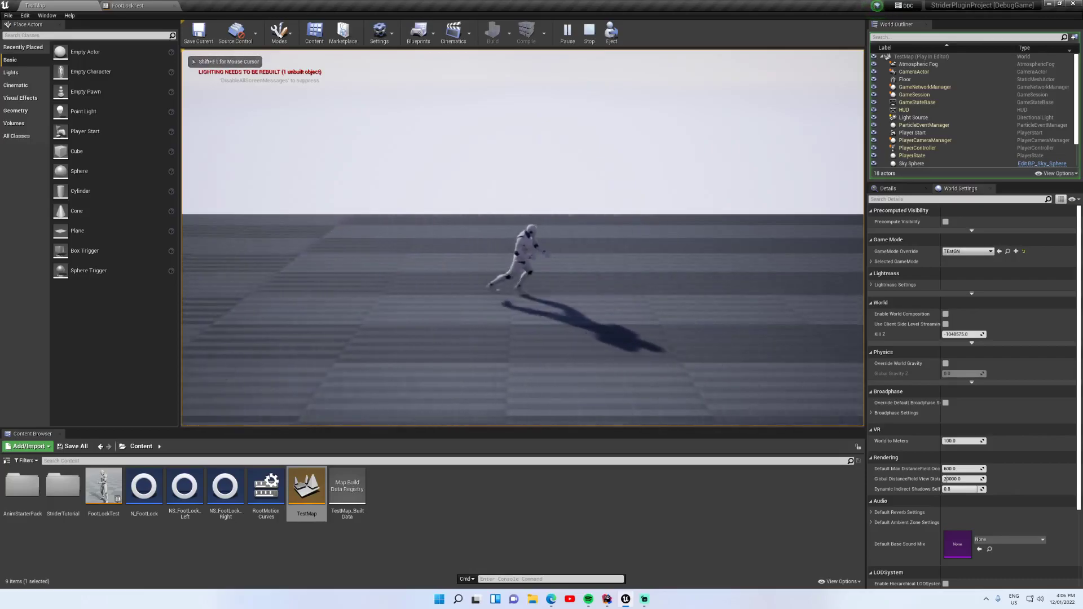
{"action": "key", "text": "shift+F1"}
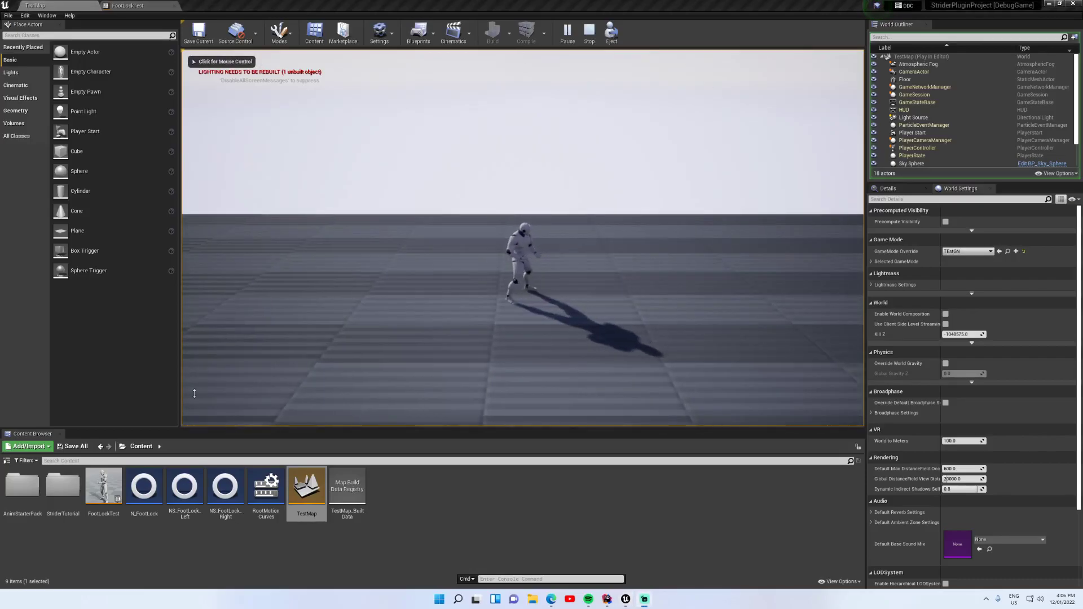
Open the TEst character blueprint from the StriderTutorial folder
{"action": "double_click", "coordinate": [62, 487]}
{"action": "left_click", "coordinate": [237, 500]}
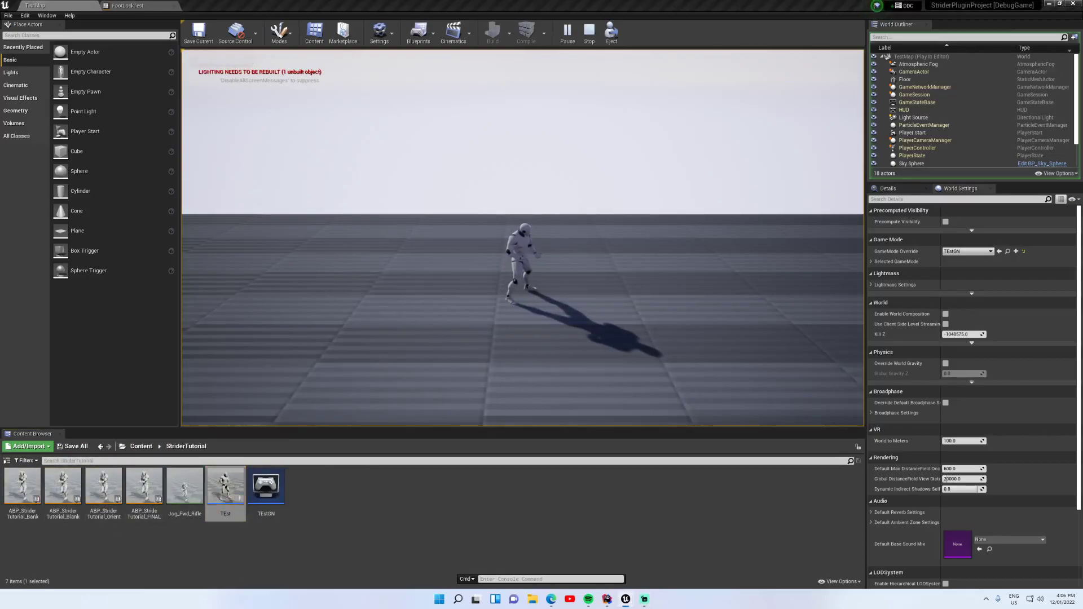
{"action": "double_click", "coordinate": [236, 497]}
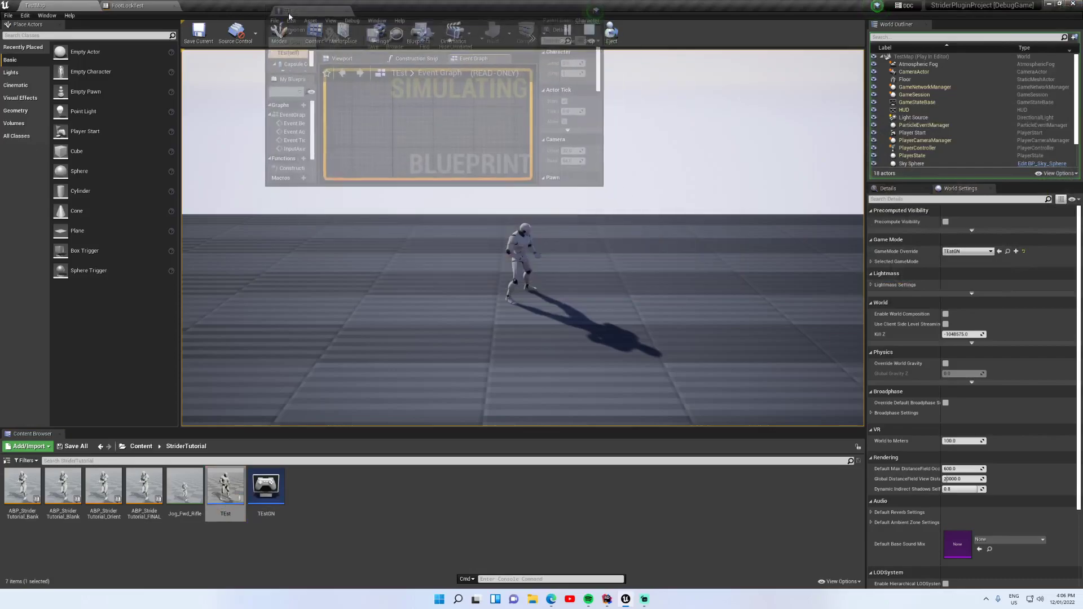
Stop the simulation, edit Character Movement's Max Walk Speed, and compile TEst
{"action": "left_click", "coordinate": [36, 105]}
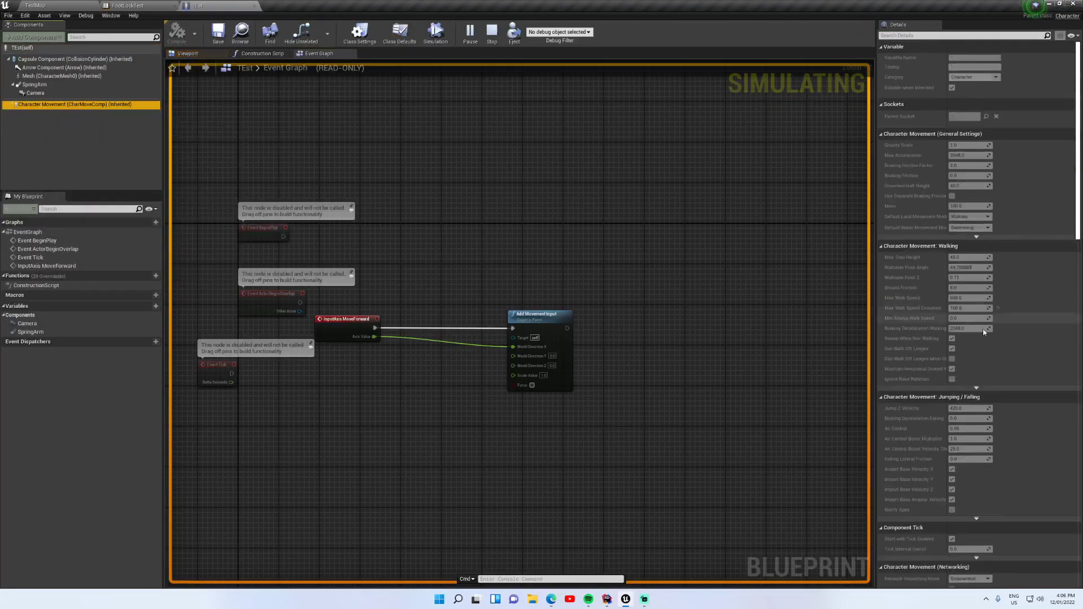
{"action": "left_click", "coordinate": [492, 33]}
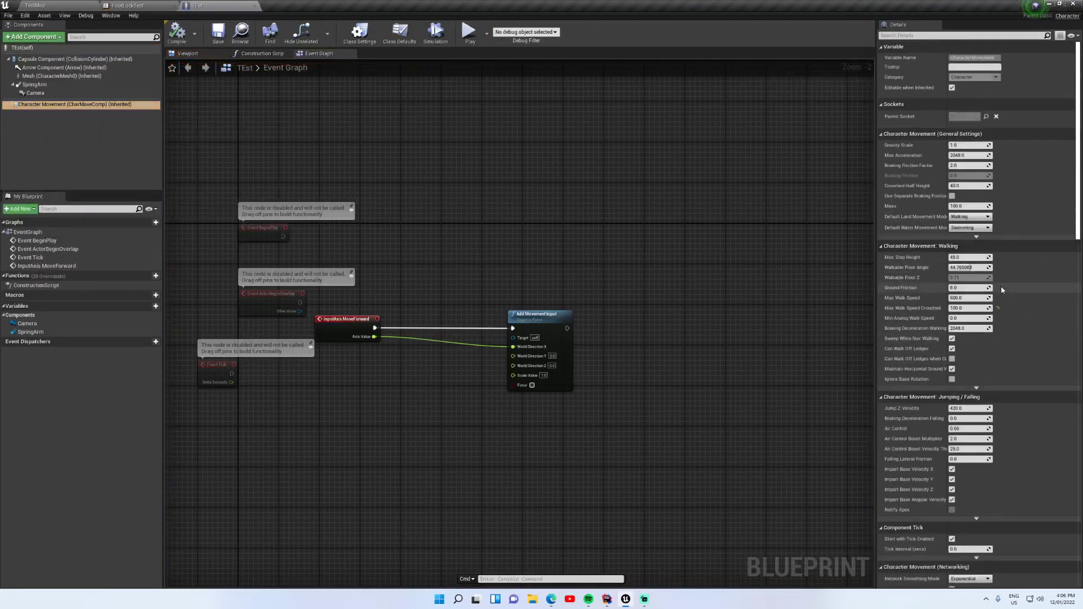
{"action": "left_click", "coordinate": [962, 298]}
{"action": "left_click", "coordinate": [174, 43]}
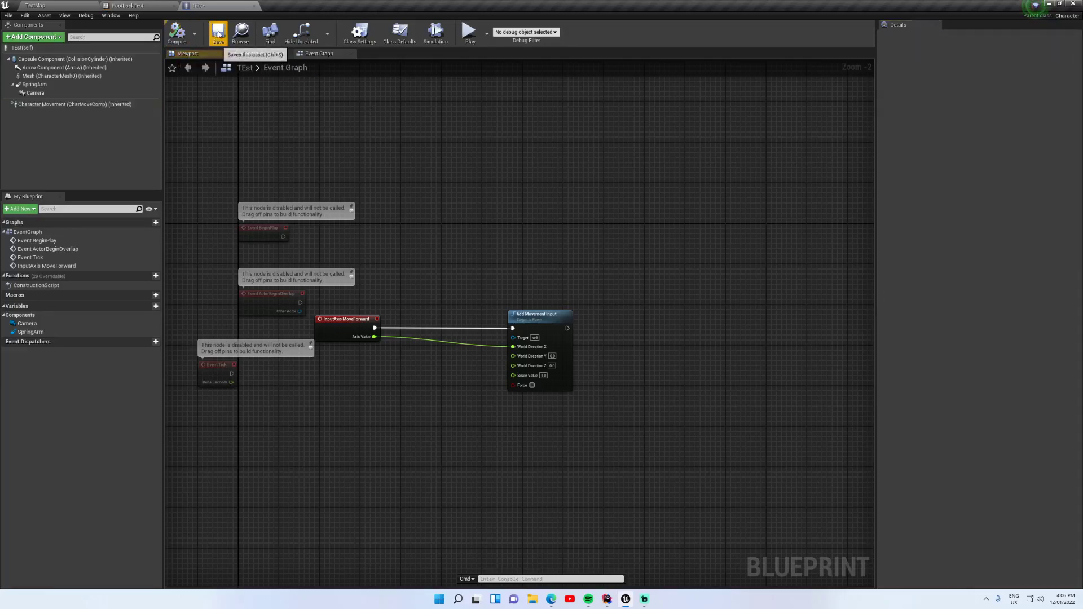
{"action": "left_click", "coordinate": [150, 6]}
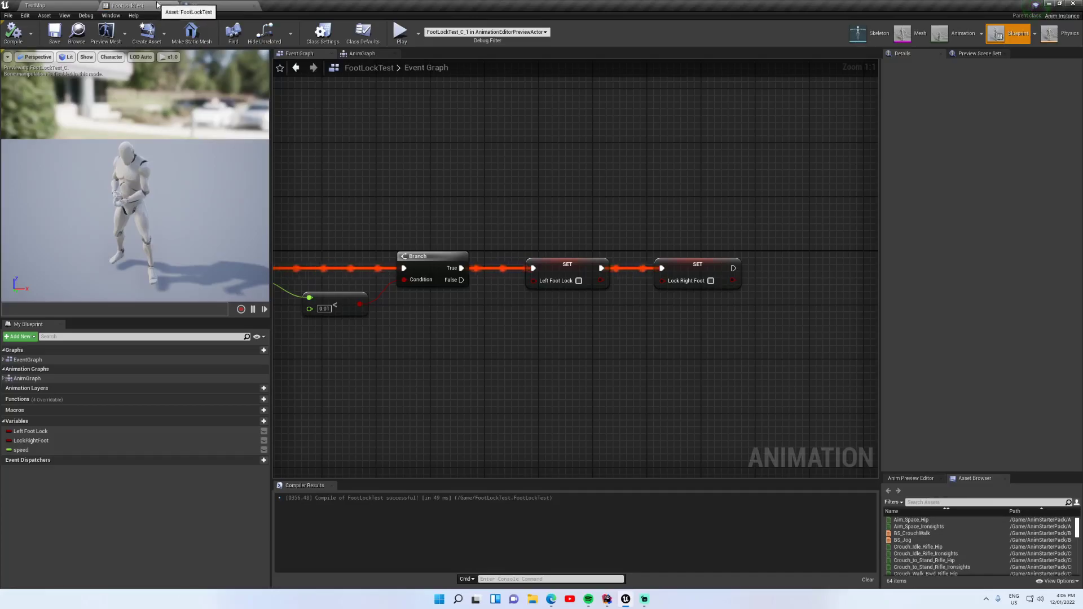
Return to TestMap and play the level with the mouse captured by the game
{"action": "left_click", "coordinate": [197, 5]}
{"action": "left_click", "coordinate": [35, 6]}
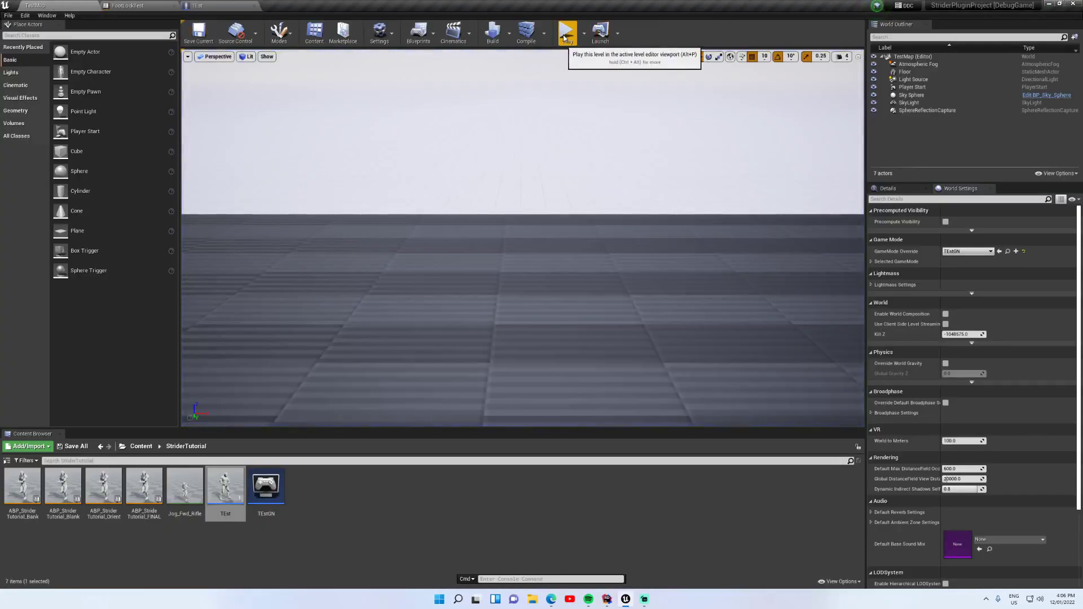
{"action": "left_click", "coordinate": [565, 38]}
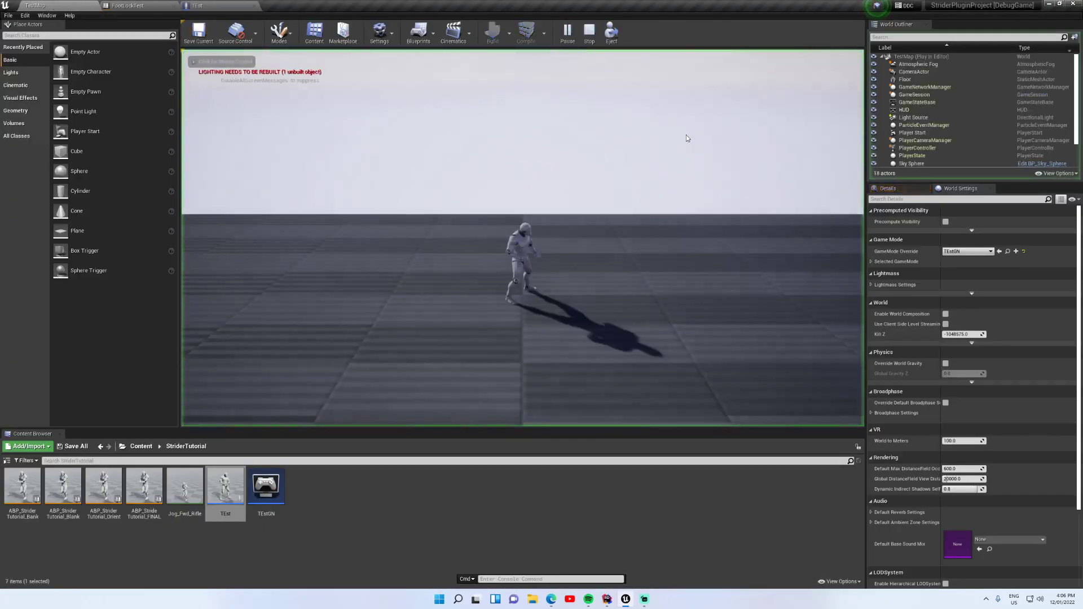
{"action": "left_click", "coordinate": [720, 184]}
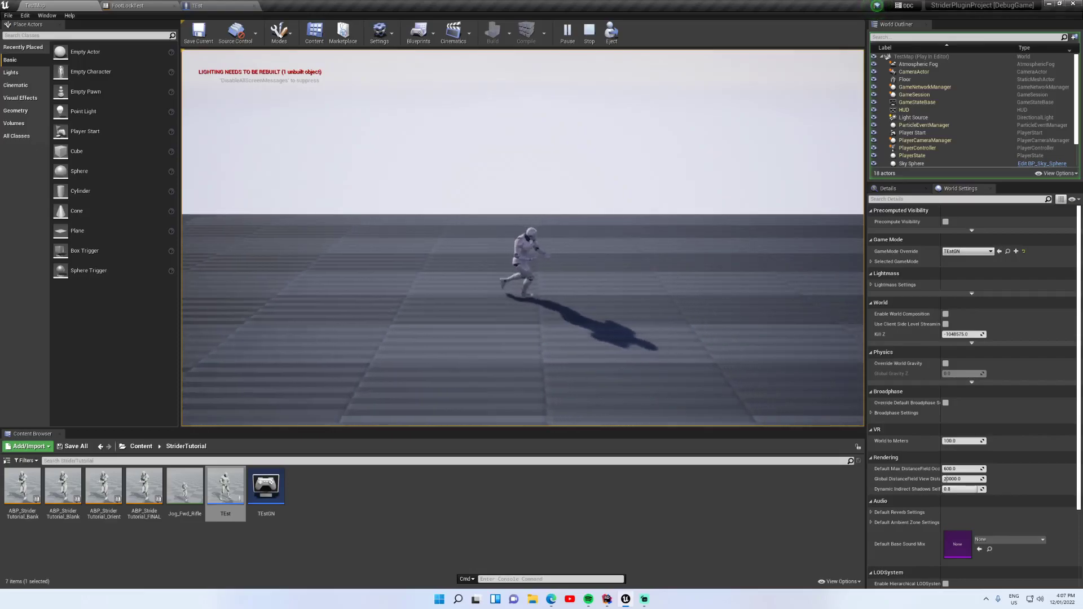
Run a.AnimNode.FootLocker.Enable to show the foot-lock debug readouts and markers
{"action": "key", "text": "grave"}
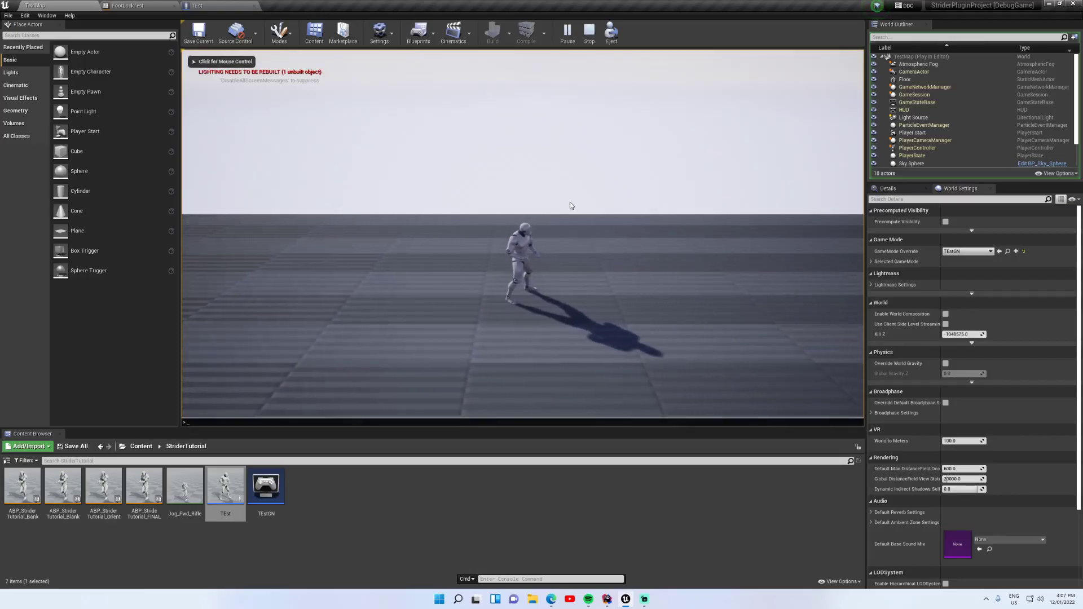
{"action": "type", "text": "a"}
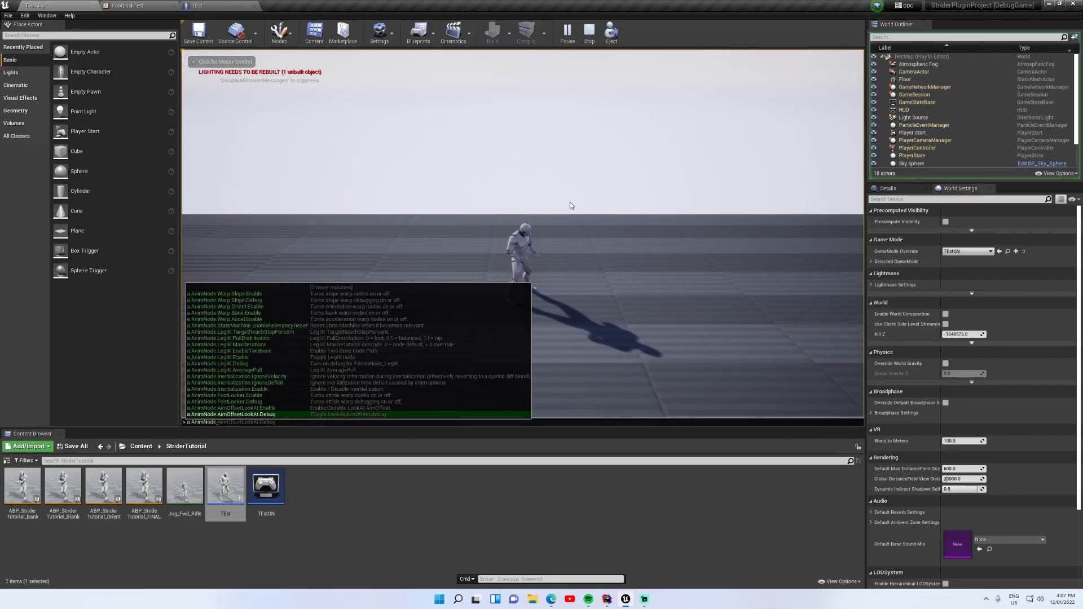
{"action": "type", "text": ".AnimNode.Foot"}
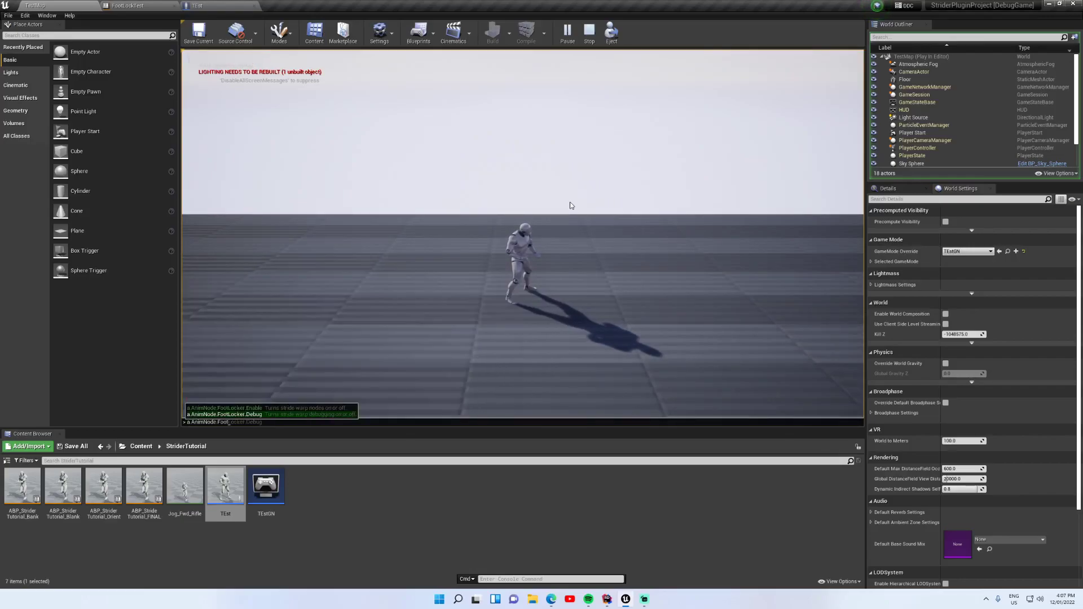
{"action": "key", "text": "Up"}
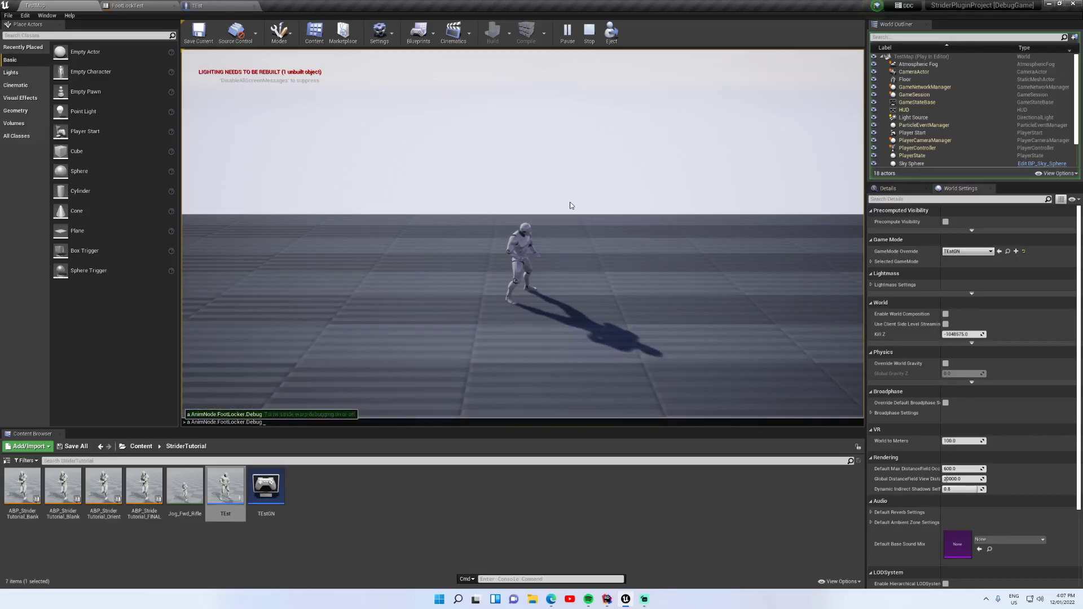
{"action": "key", "text": "Return"}
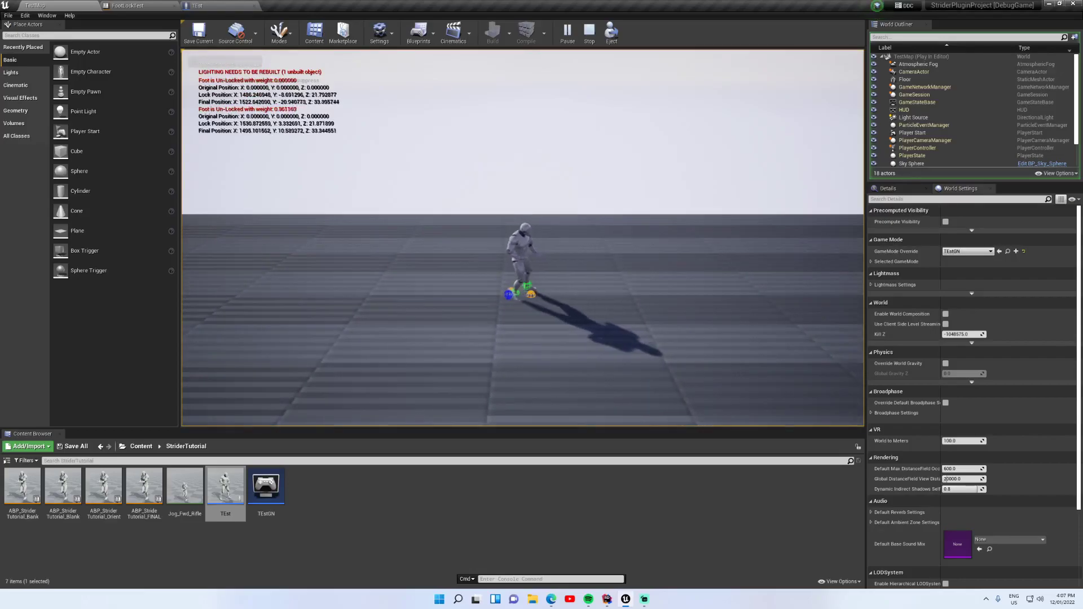
End the play session and browse back to the StriderTutorial folder
{"action": "key", "text": "Escape"}
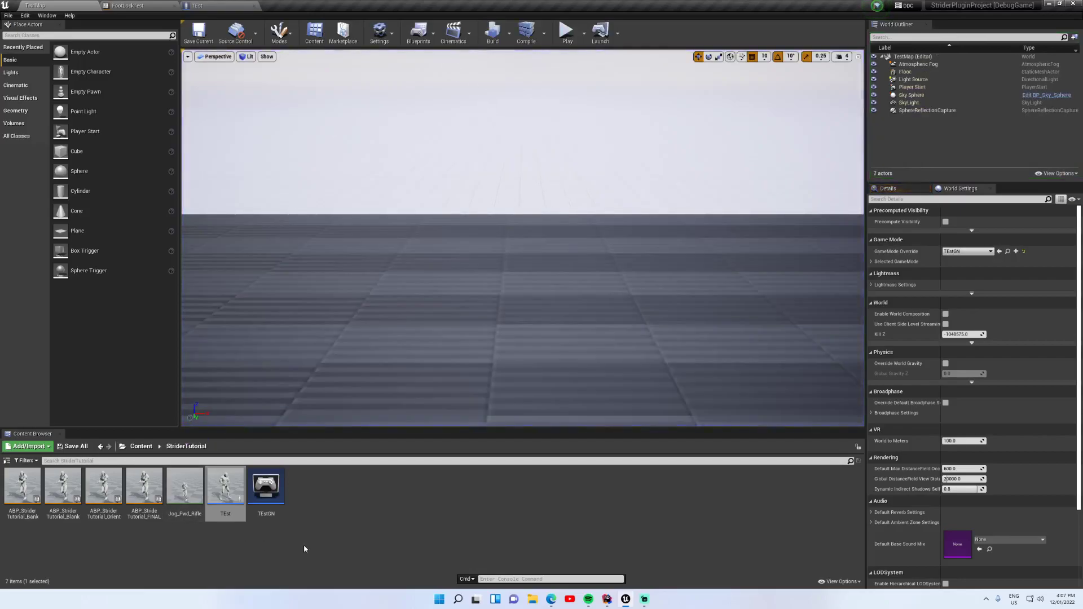
{"action": "left_click", "coordinate": [304, 547]}
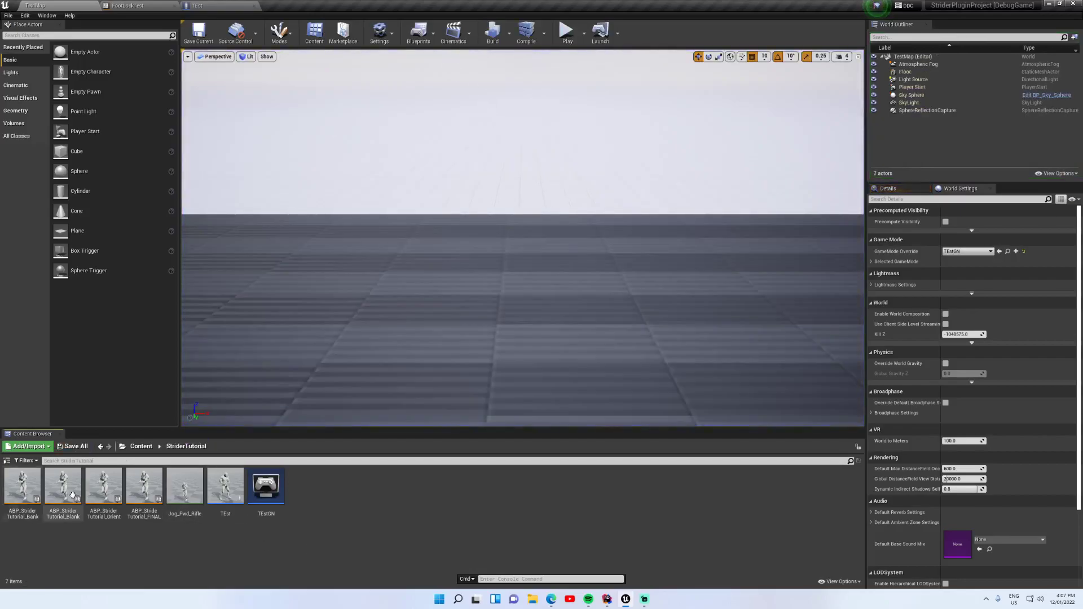
{"action": "left_click", "coordinate": [141, 447]}
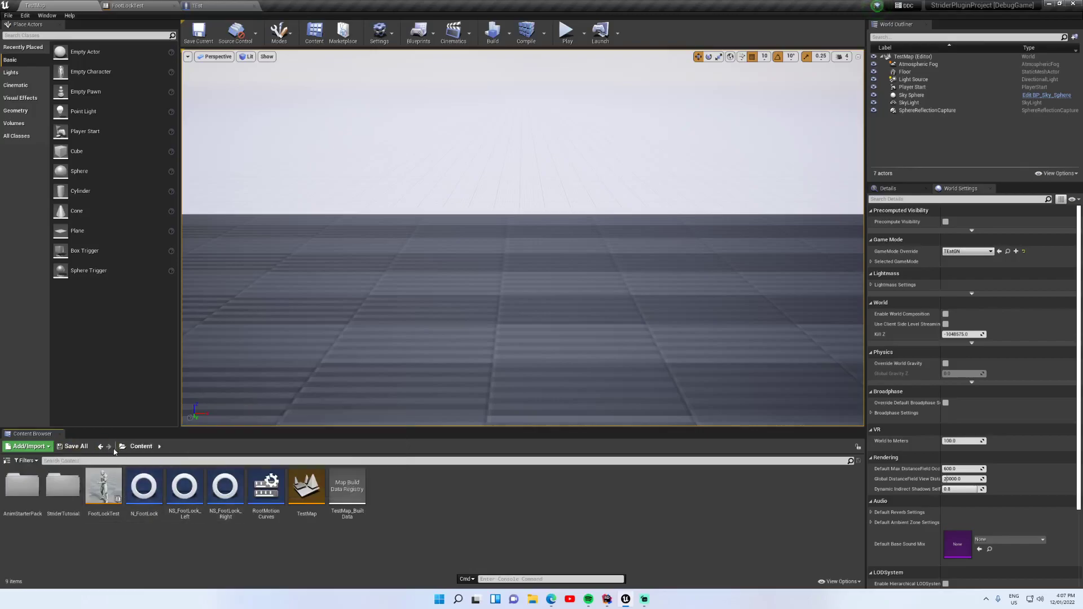
{"action": "double_click", "coordinate": [63, 486]}
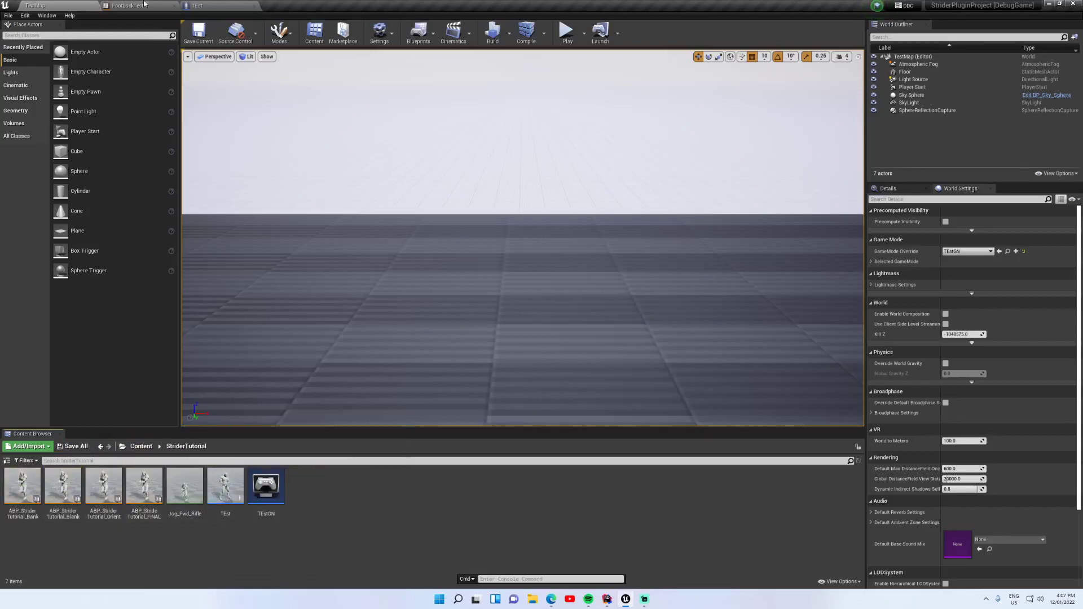
Adjust TEst's Max Walk Speed, save the blueprint, and play TestMap again
{"action": "left_click", "coordinate": [218, 5]}
{"action": "left_click", "coordinate": [74, 104]}
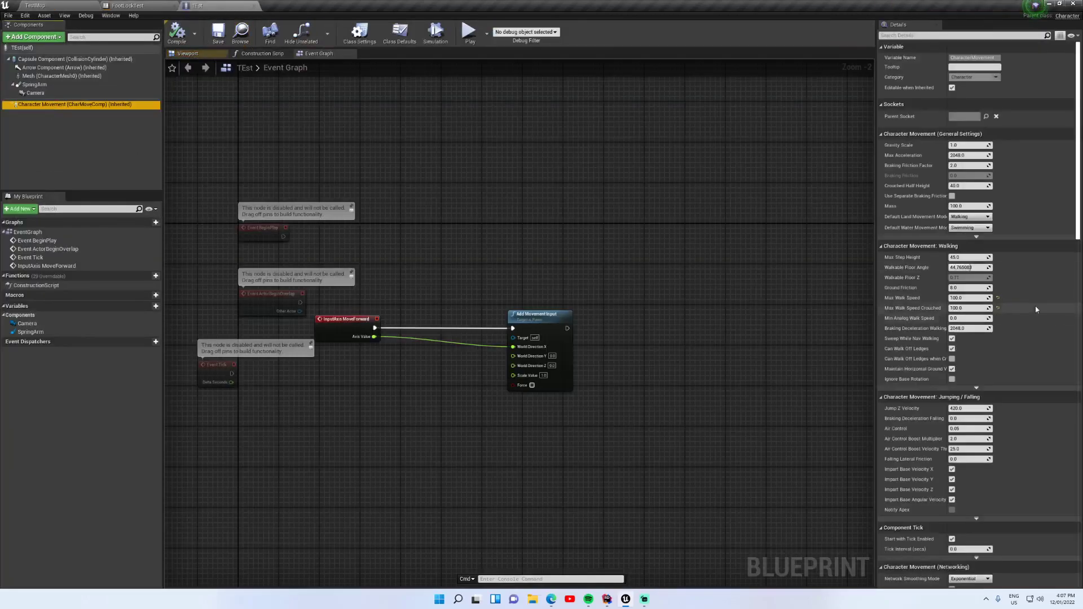
{"action": "left_click", "coordinate": [967, 298]}
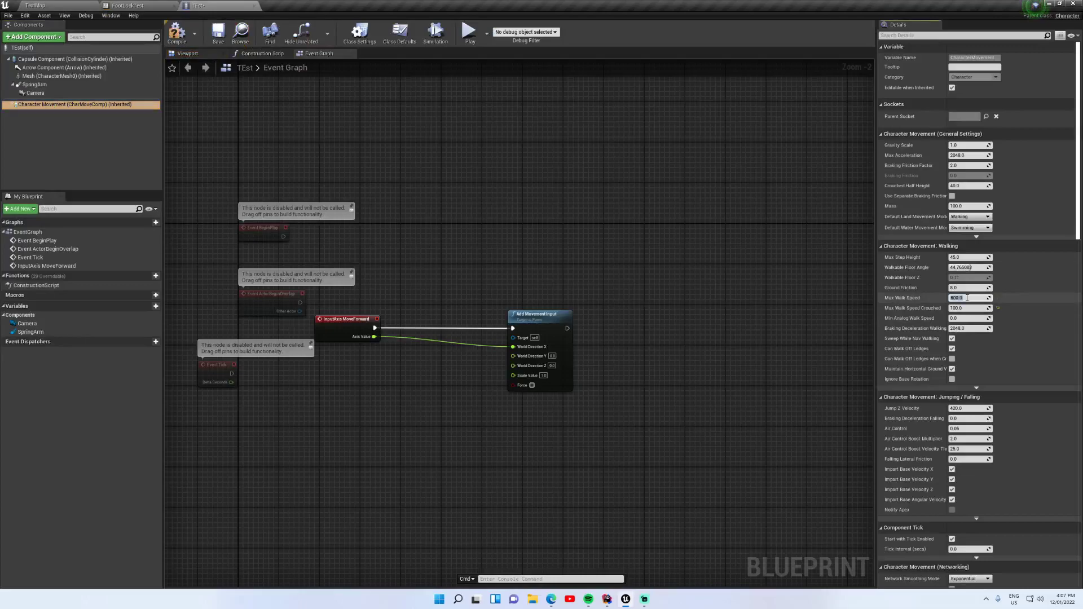
{"action": "left_click", "coordinate": [177, 35]}
{"action": "left_click", "coordinate": [220, 32]}
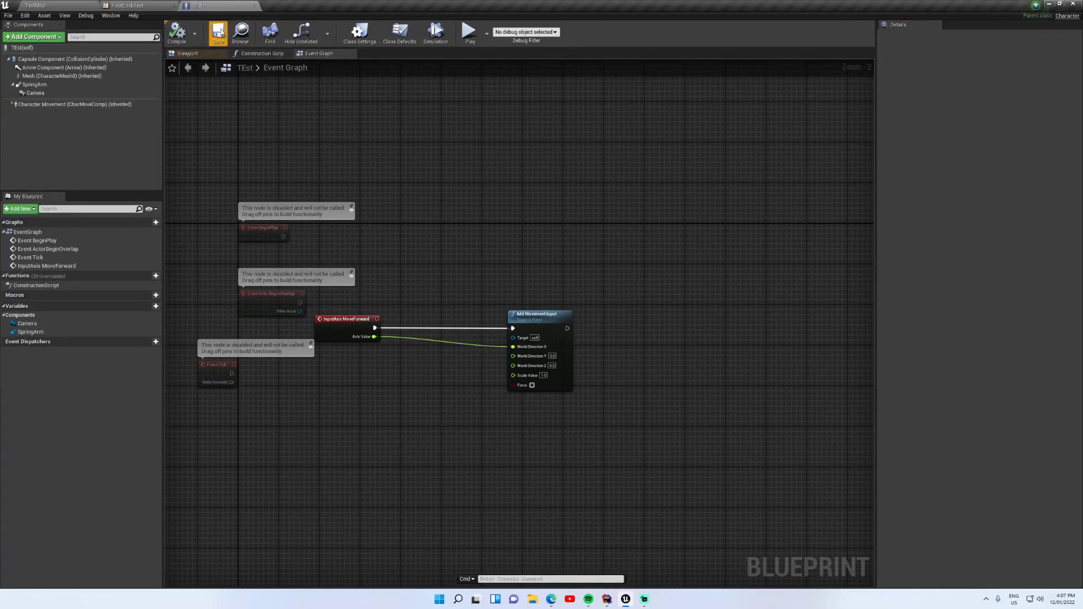
{"action": "left_click", "coordinate": [156, 5]}
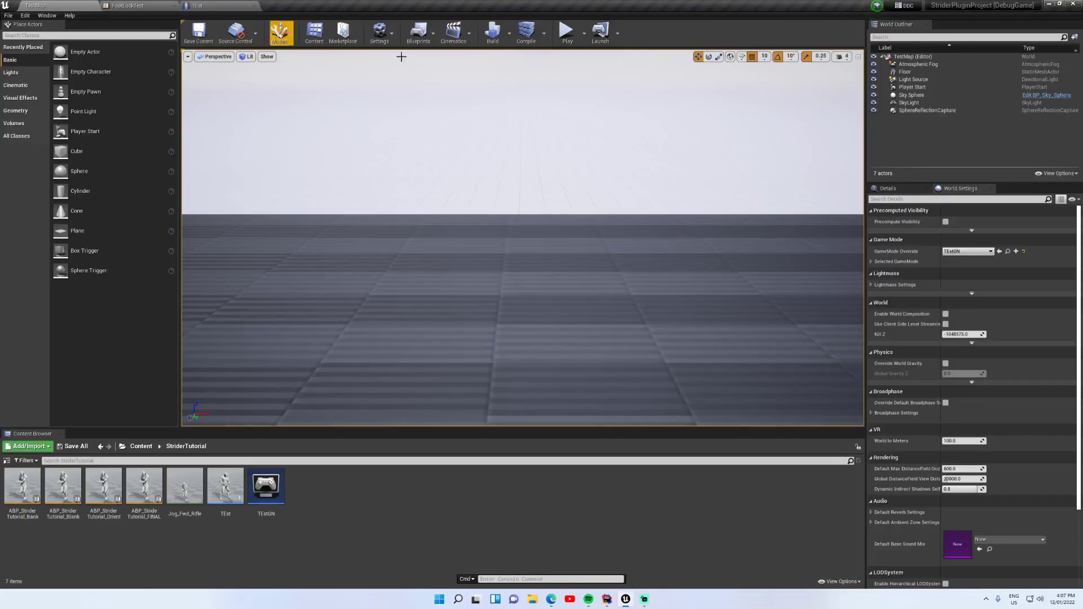
{"action": "left_click", "coordinate": [568, 32]}
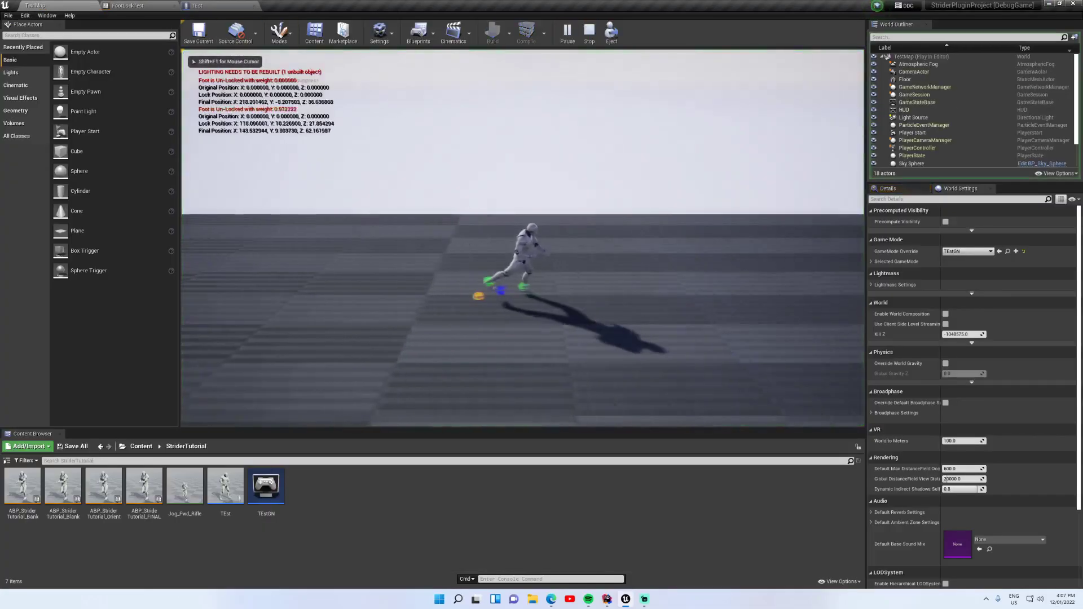
Apply slomo in the running game to watch the feet lock onto the floor
{"action": "key", "text": "grave"}
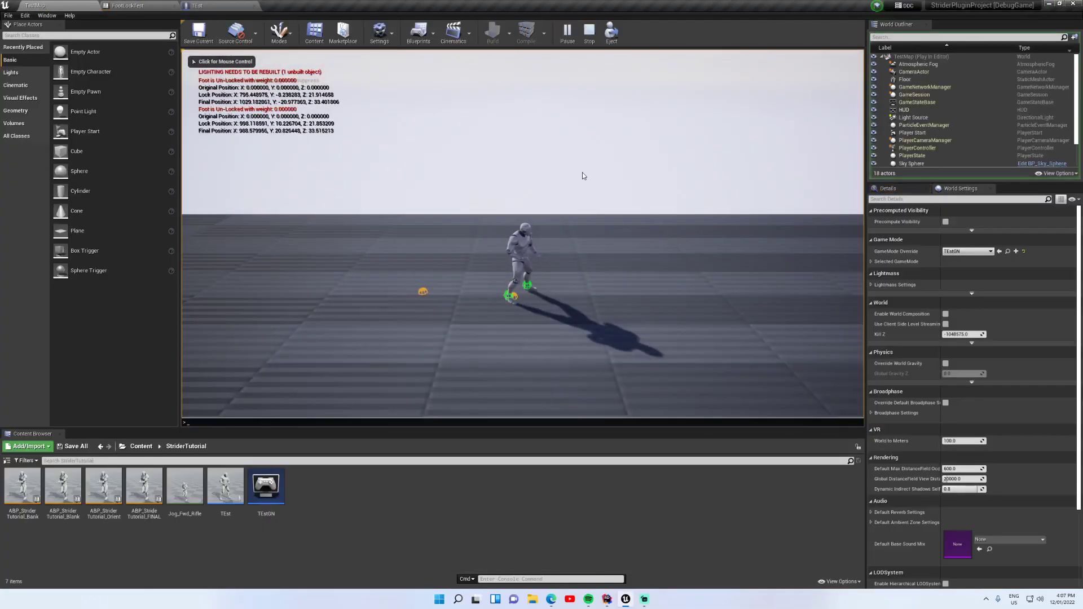
{"action": "type", "text": "slomo 0.25"}
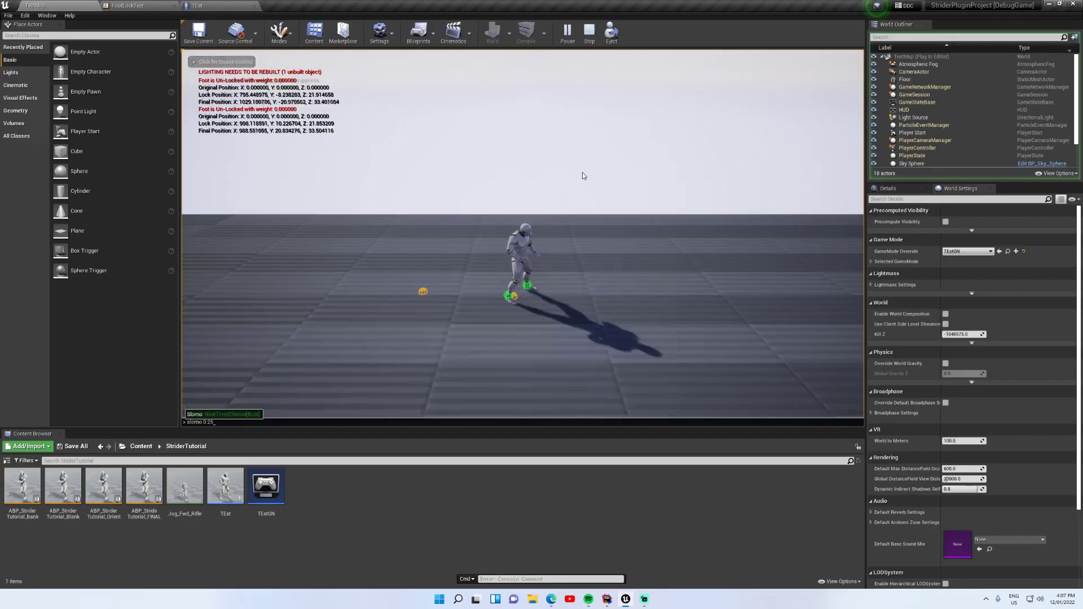
{"action": "key", "text": "Return"}
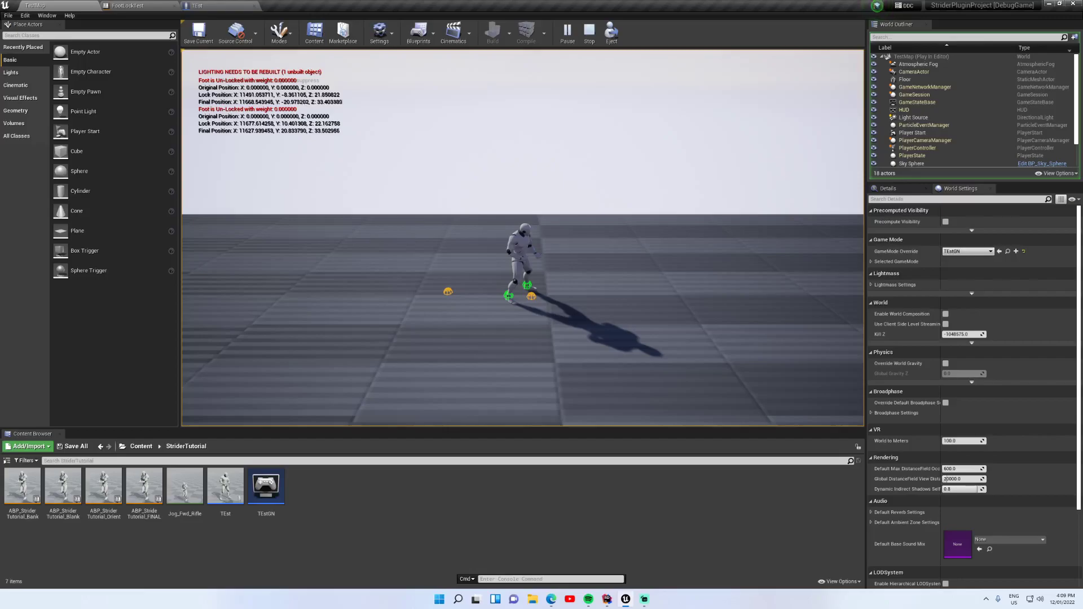
Stop play and open the FootLockTest animation blueprint's AnimGraph
{"action": "key", "text": "Escape"}
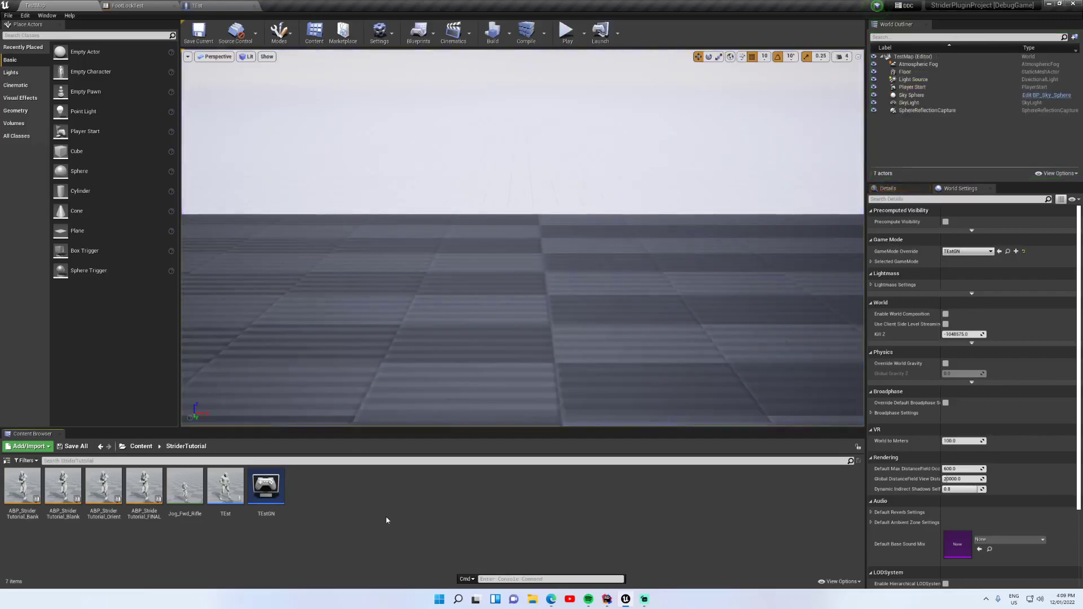
{"action": "left_click", "coordinate": [141, 446]}
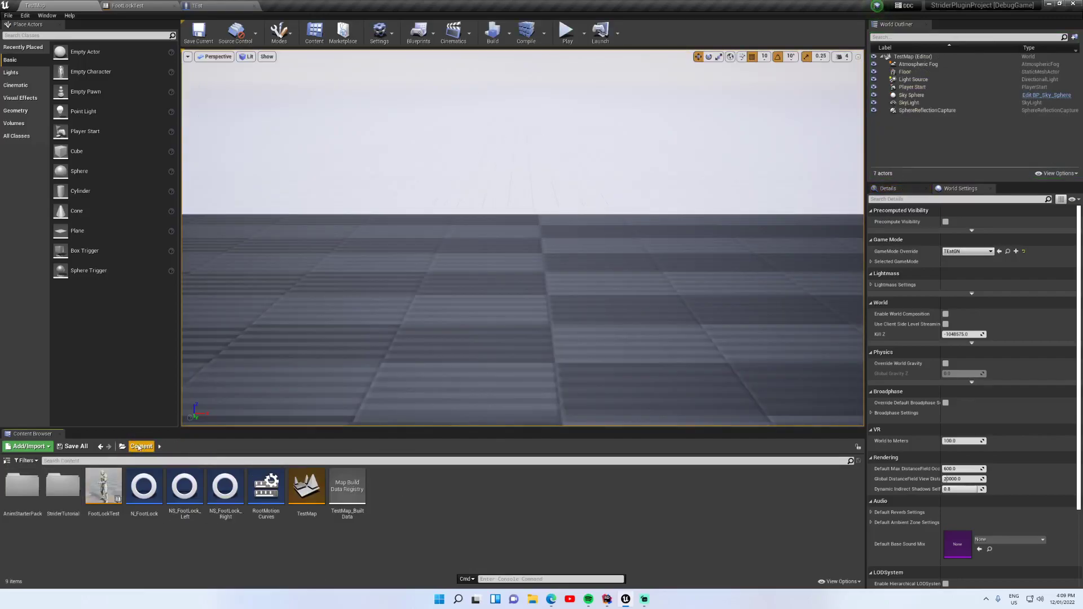
{"action": "double_click", "coordinate": [106, 487]}
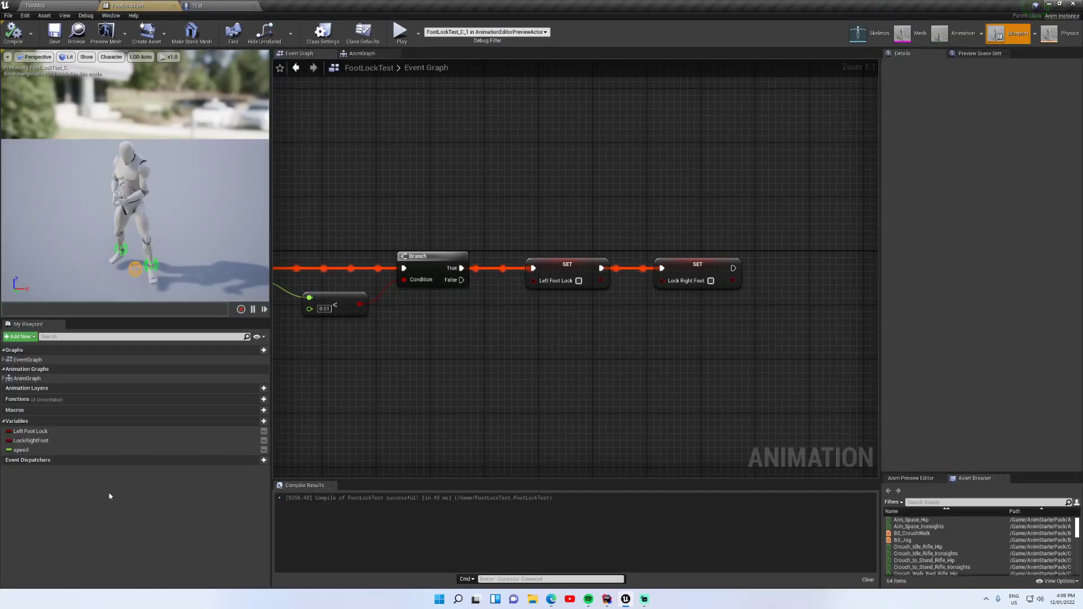
{"action": "right_click_drag", "start_coordinate": [334, 218], "coordinate": [765, 215]}
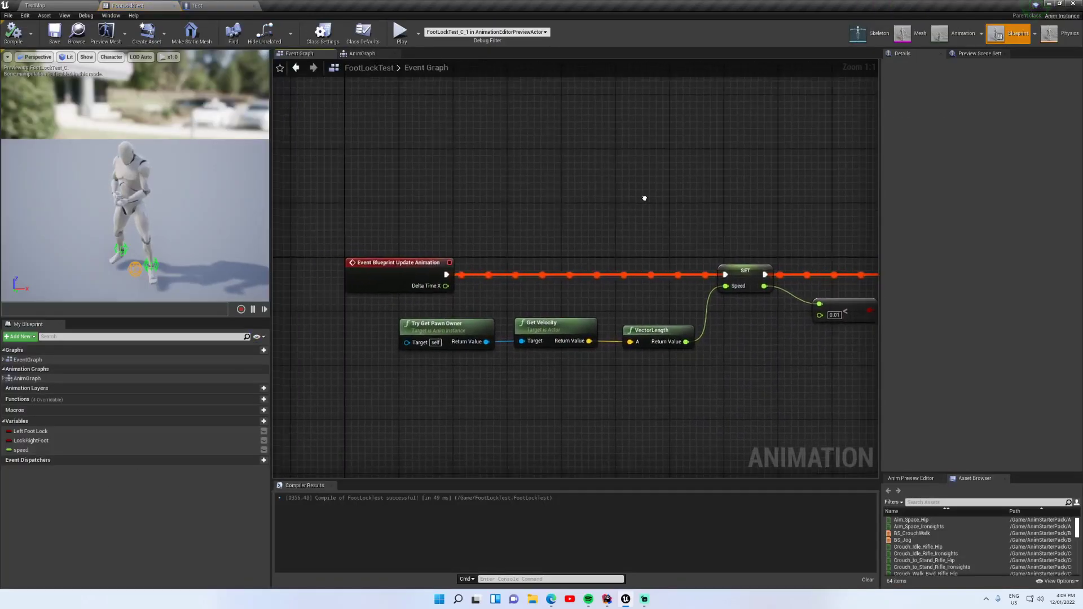
{"action": "left_click", "coordinate": [362, 53]}
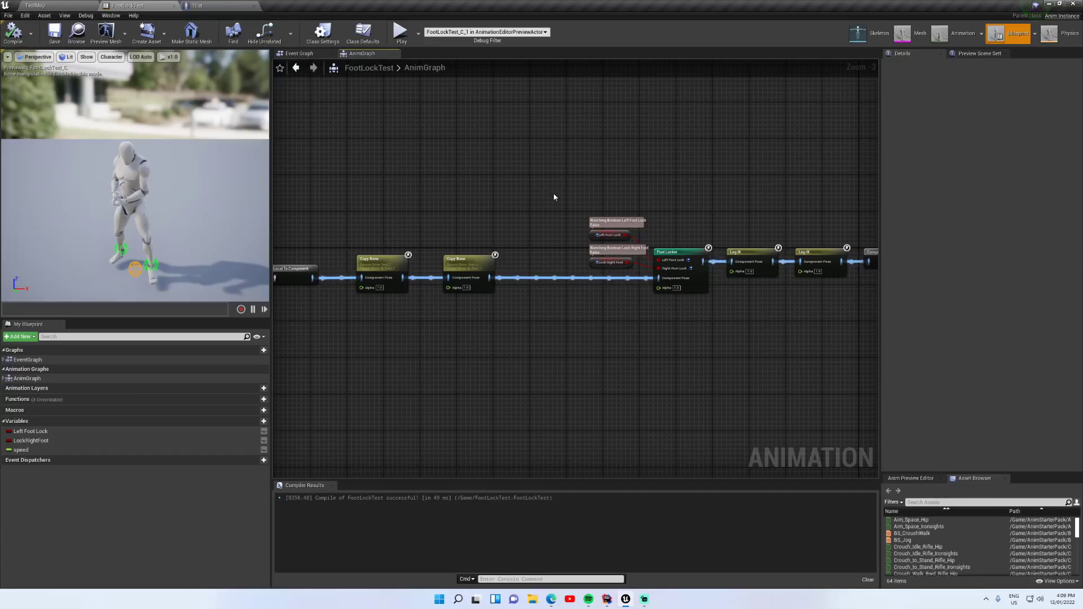
Inspect the Foot Locker node, its foot-lock inputs, and the chain to Output Pose
{"action": "scroll", "coordinate": [701, 314], "scroll_direction": "up", "scroll_amount": 3}
{"action": "right_click_drag", "start_coordinate": [716, 302], "coordinate": [600, 365]}
{"action": "left_click", "coordinate": [549, 293]}
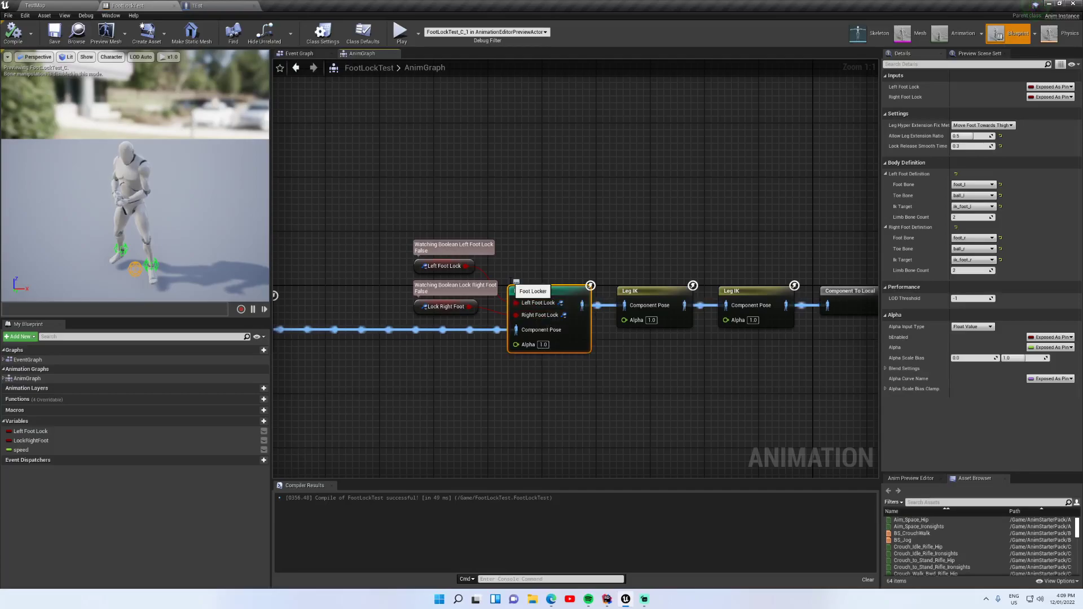
{"action": "left_click_drag", "start_coordinate": [368, 205], "coordinate": [482, 324]}
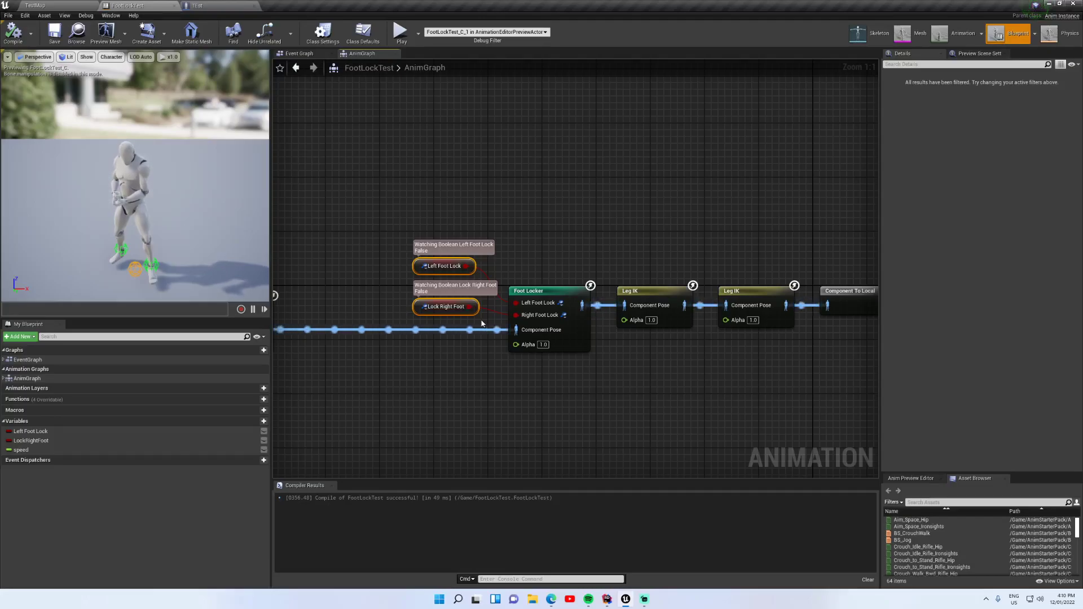
{"action": "left_click", "coordinate": [570, 291]}
{"action": "right_click_drag", "start_coordinate": [641, 249], "coordinate": [569, 232]}
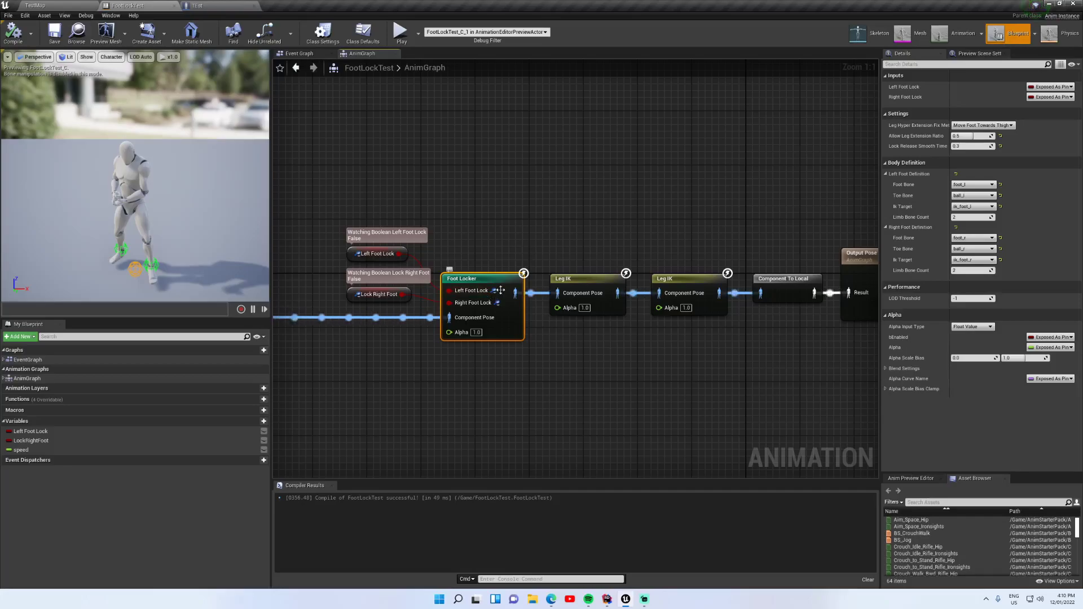
{"action": "right_click_drag", "start_coordinate": [500, 290], "coordinate": [425, 315]}
Set Foot Locker's Leg Hyper Extension Fix Method to Move Foot Under Thigh
{"action": "left_click", "coordinate": [599, 304]}
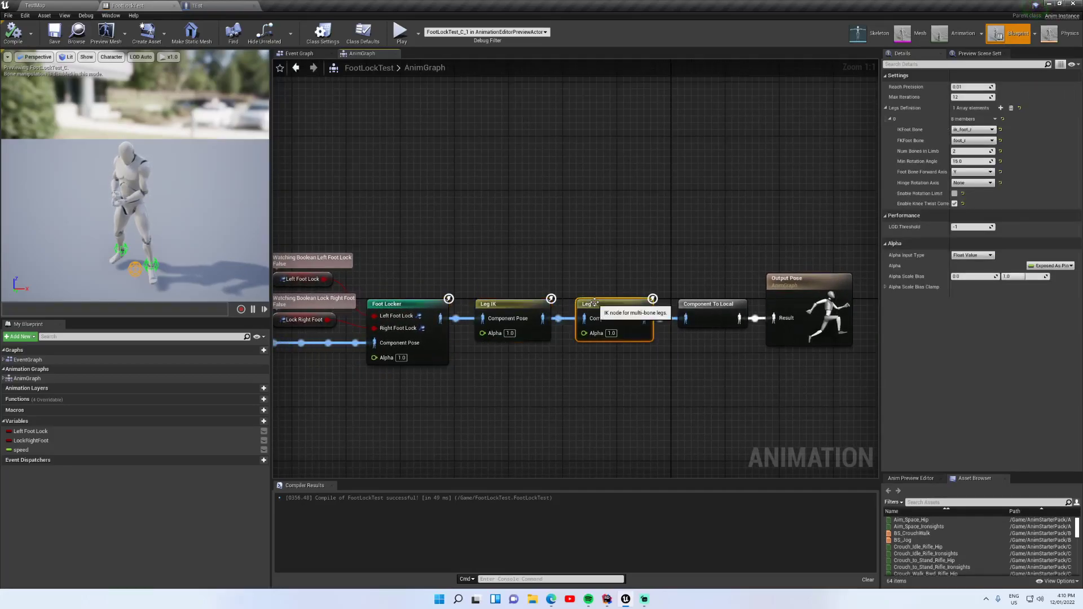
{"action": "left_click", "coordinate": [506, 276]}
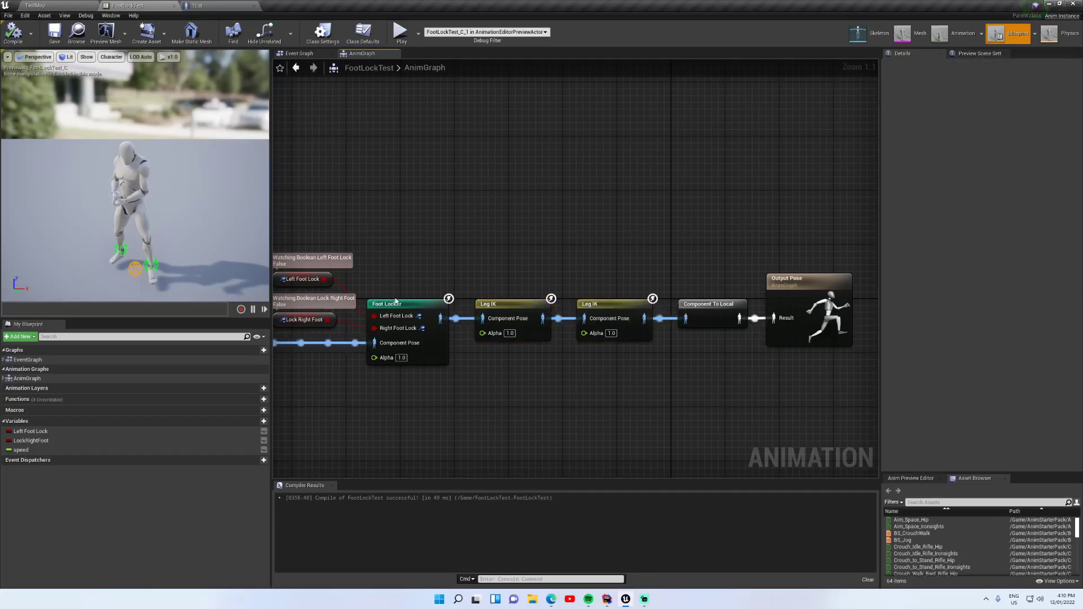
{"action": "left_click", "coordinate": [395, 303]}
{"action": "right_click_drag", "start_coordinate": [397, 302], "coordinate": [475, 262]}
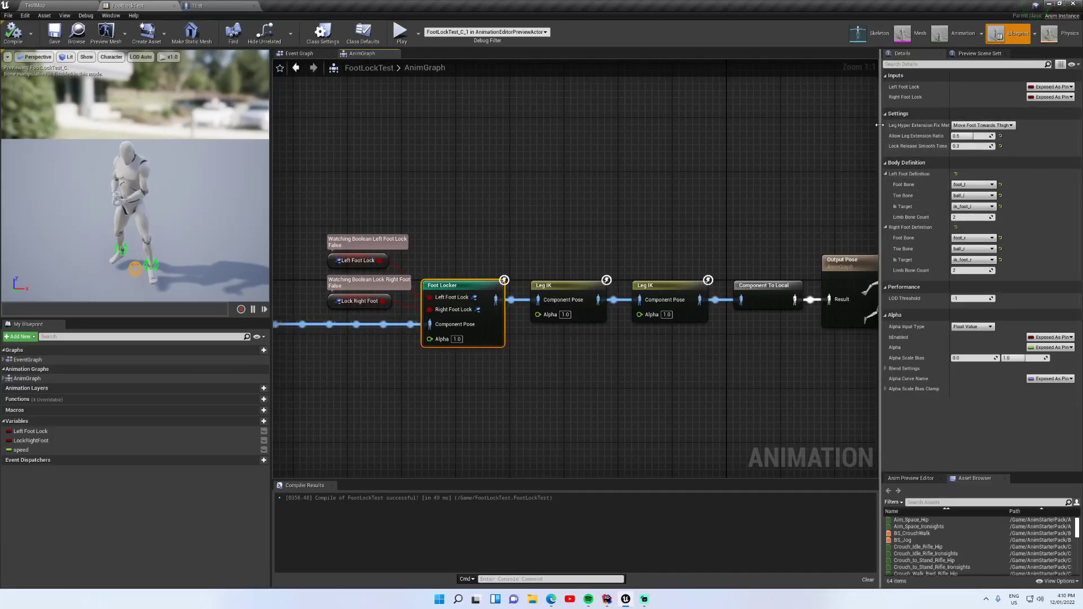
{"action": "left_click_drag", "start_coordinate": [881, 125], "coordinate": [827, 124]}
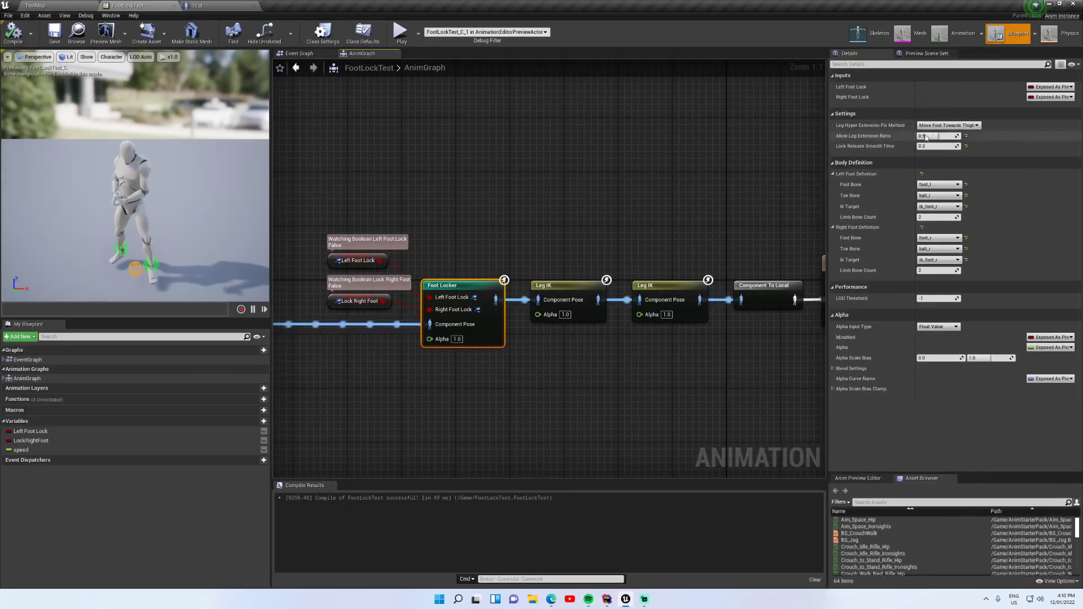
{"action": "left_click", "coordinate": [960, 127]}
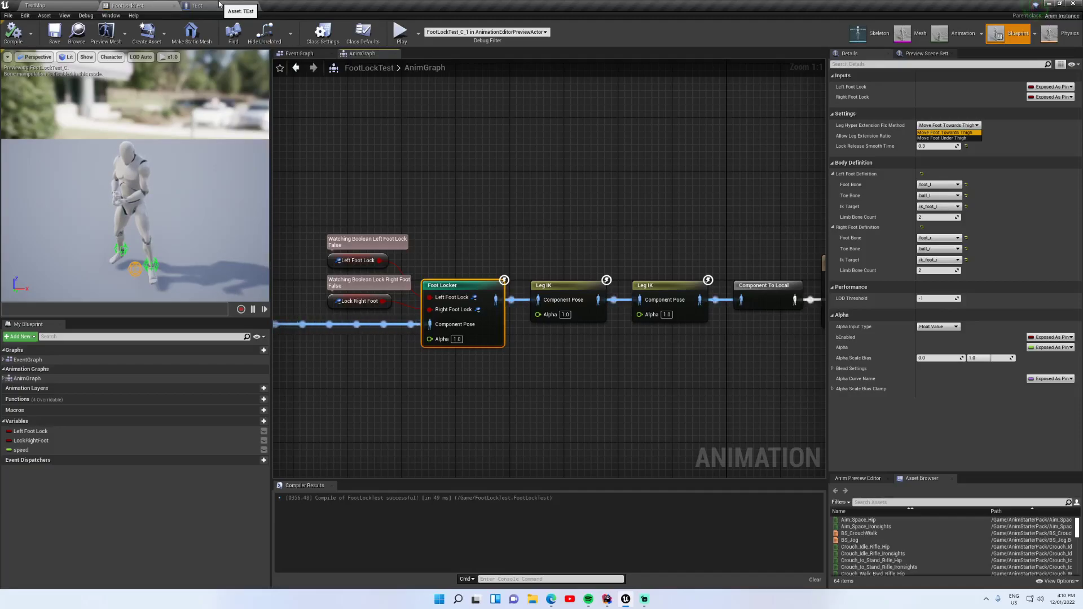
{"action": "left_click", "coordinate": [934, 138]}
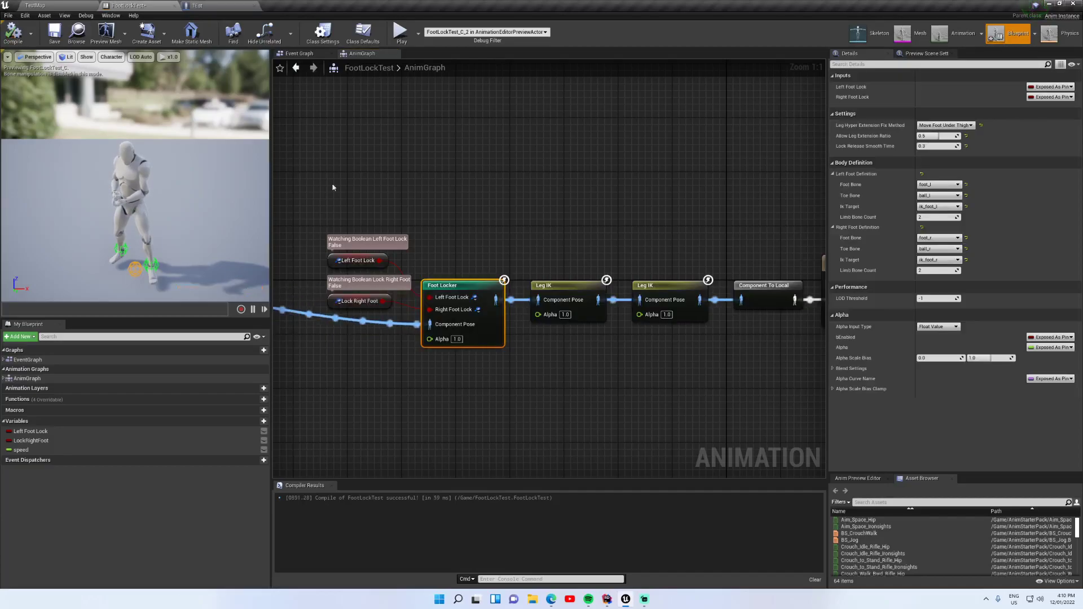
{"action": "key", "text": "ctrl+Tab"}
Play TestMap, run the character, and apply slomo 0.2 to check the foot locking
{"action": "left_click", "coordinate": [115, 5]}
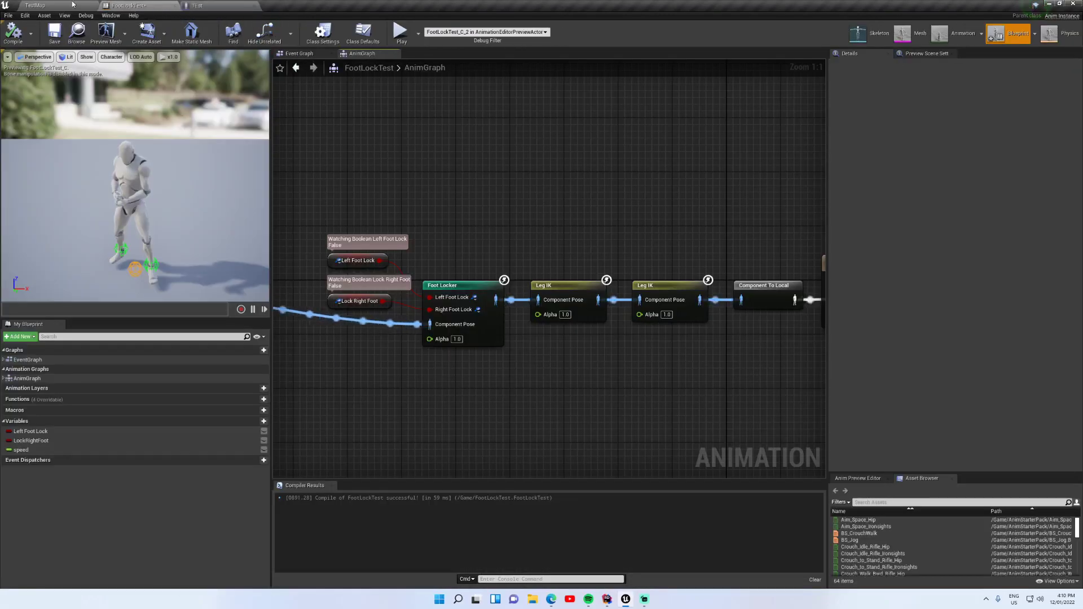
{"action": "left_click", "coordinate": [35, 5]}
{"action": "left_click", "coordinate": [569, 30]}
{"action": "key", "text": "a"}
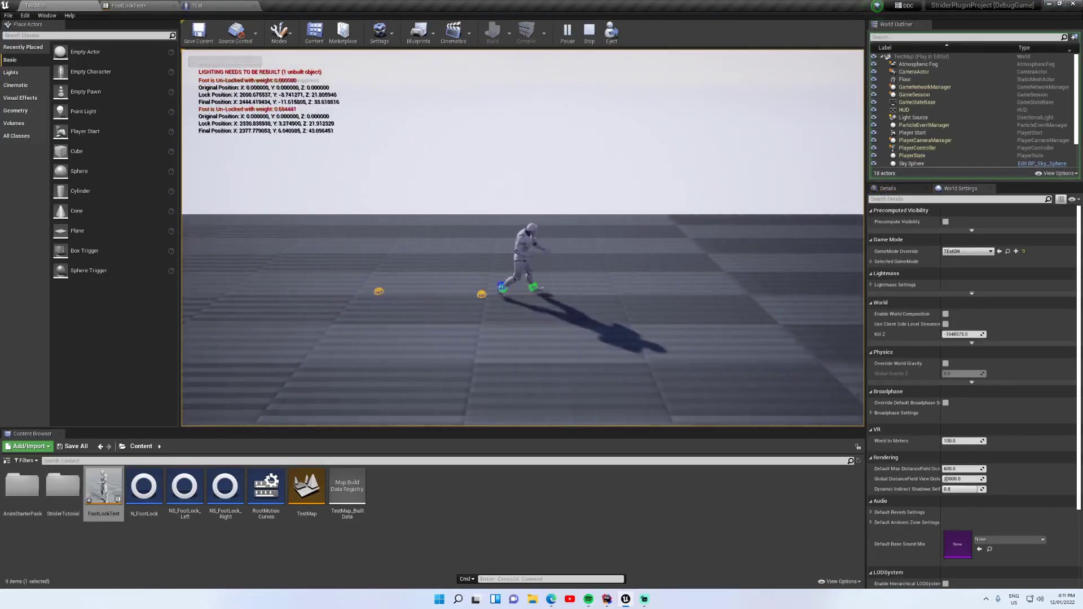
{"action": "key", "text": "grave"}
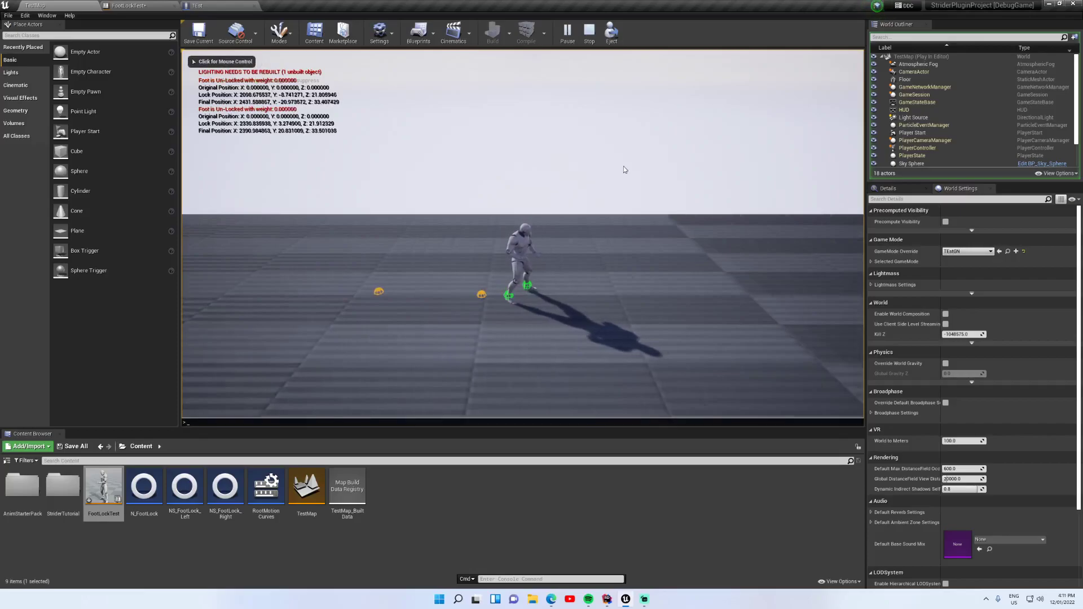
{"action": "type", "text": "slomo"}
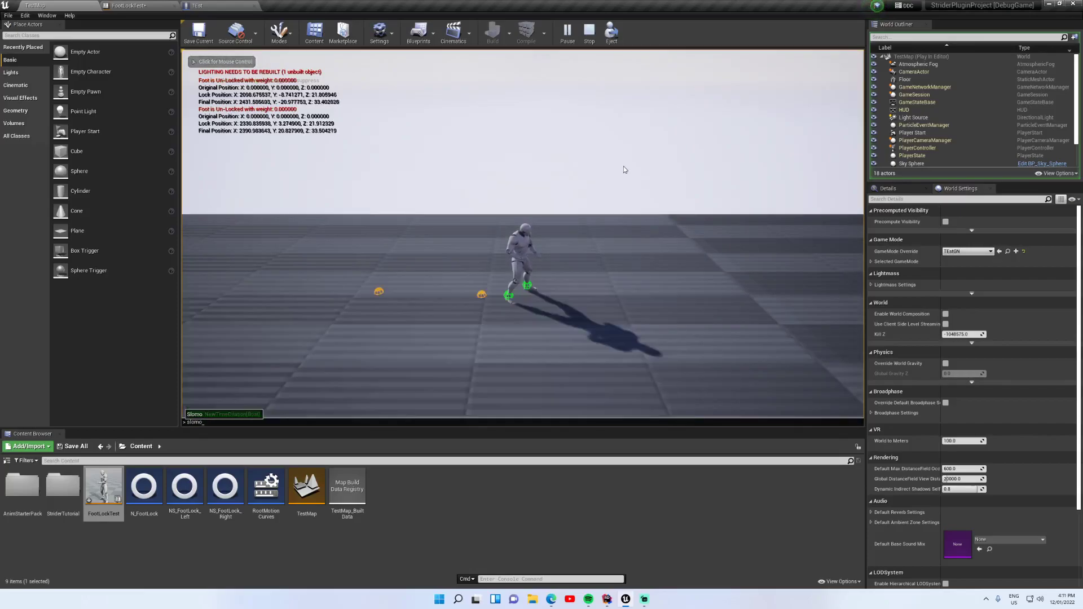
{"action": "type", "text": " 0.2"}
{"action": "key", "text": "Return"}
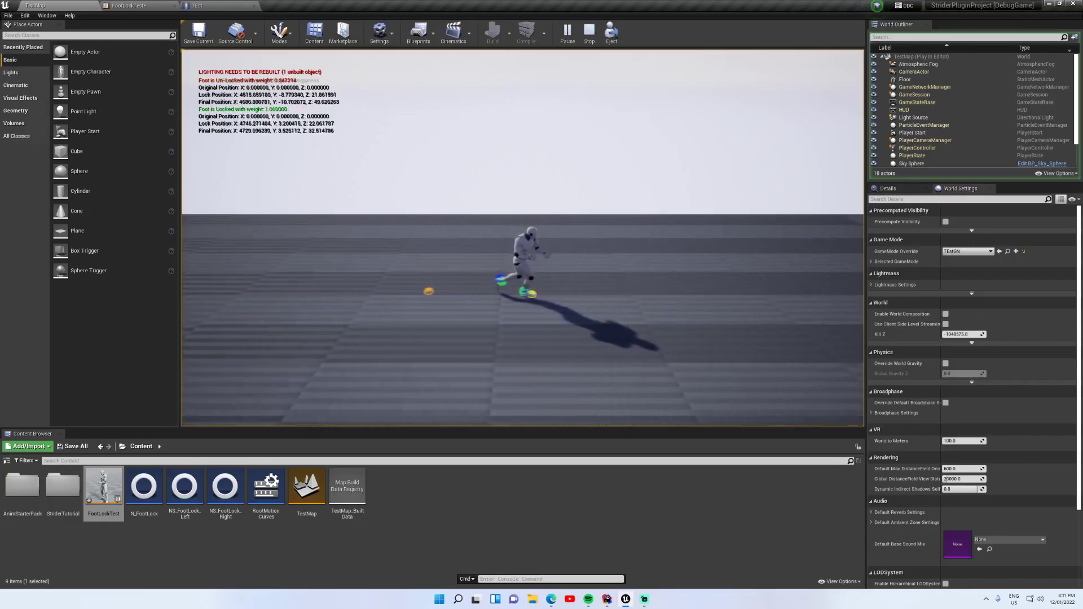
Stop the play session and select the Foot Locker node in FootLockTest's AnimGraph
{"action": "key", "text": "Escape"}
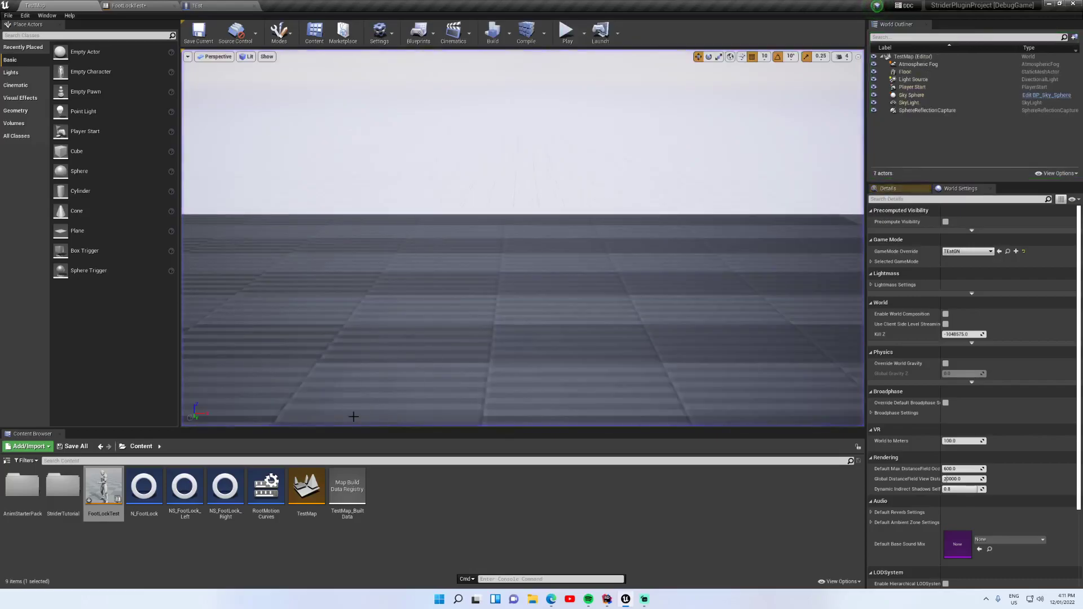
{"action": "double_click", "coordinate": [107, 492]}
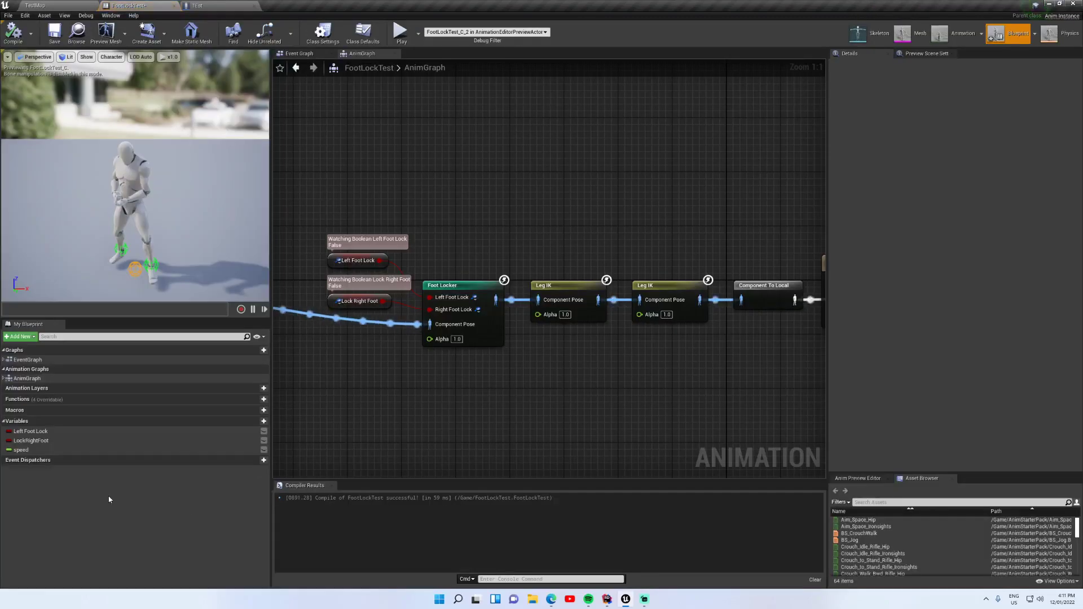
{"action": "left_click", "coordinate": [460, 290]}
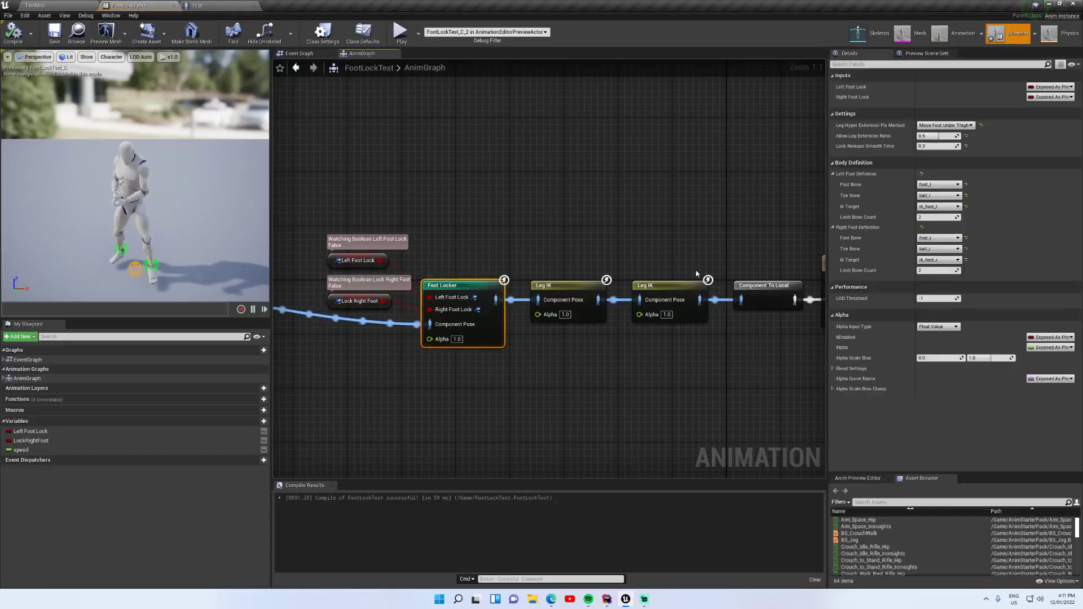
Try Allow Leg Extension Ratio values 0, 0.5 and 0.99, then enter 0.5
{"action": "left_click", "coordinate": [934, 136]}
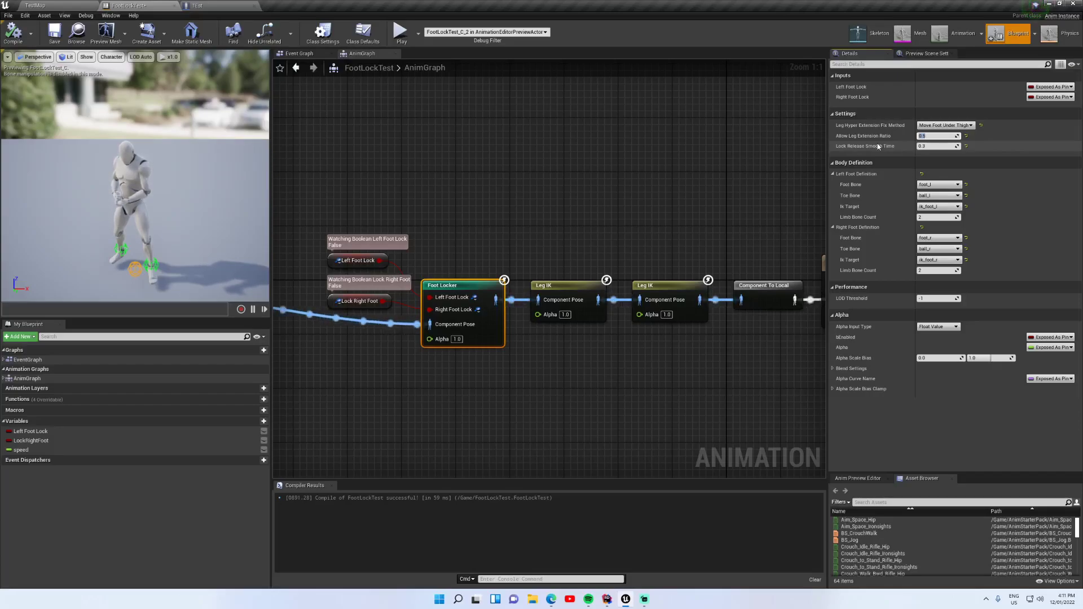
{"action": "type", "text": "0"}
{"action": "key", "text": "Return"}
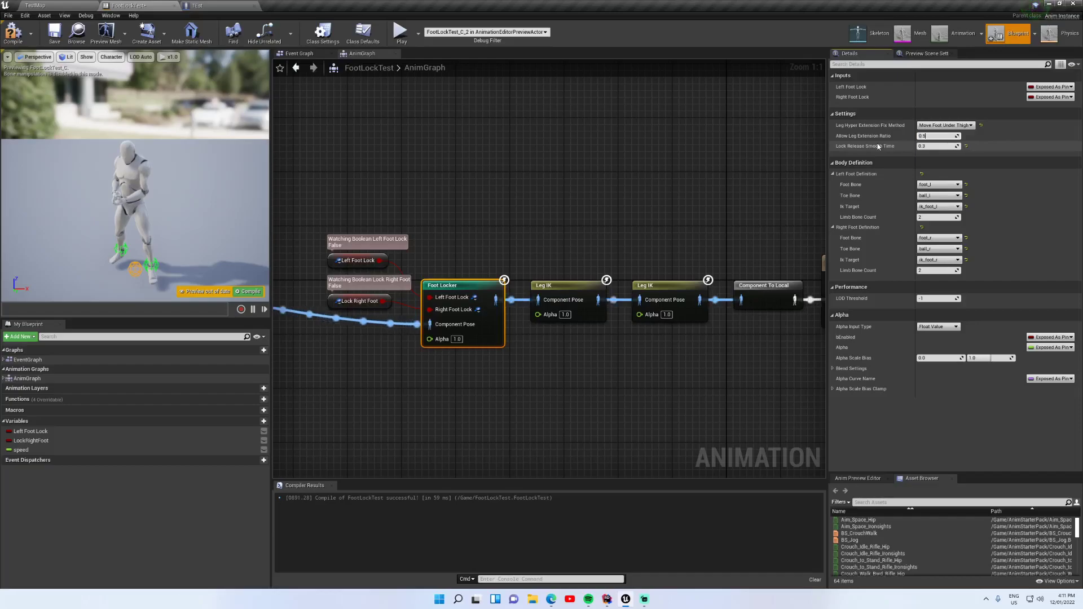
{"action": "type", "text": "0.5"}
{"action": "key", "text": "Return"}
{"action": "type", "text": "0.99"}
{"action": "key", "text": "Return"}
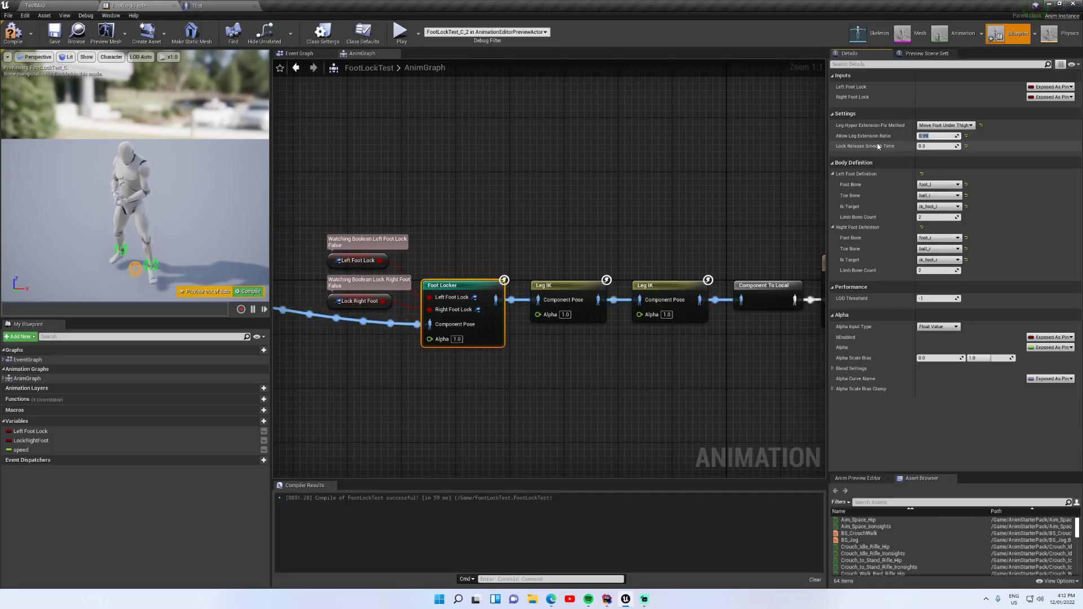
{"action": "type", "text": "0.5"}
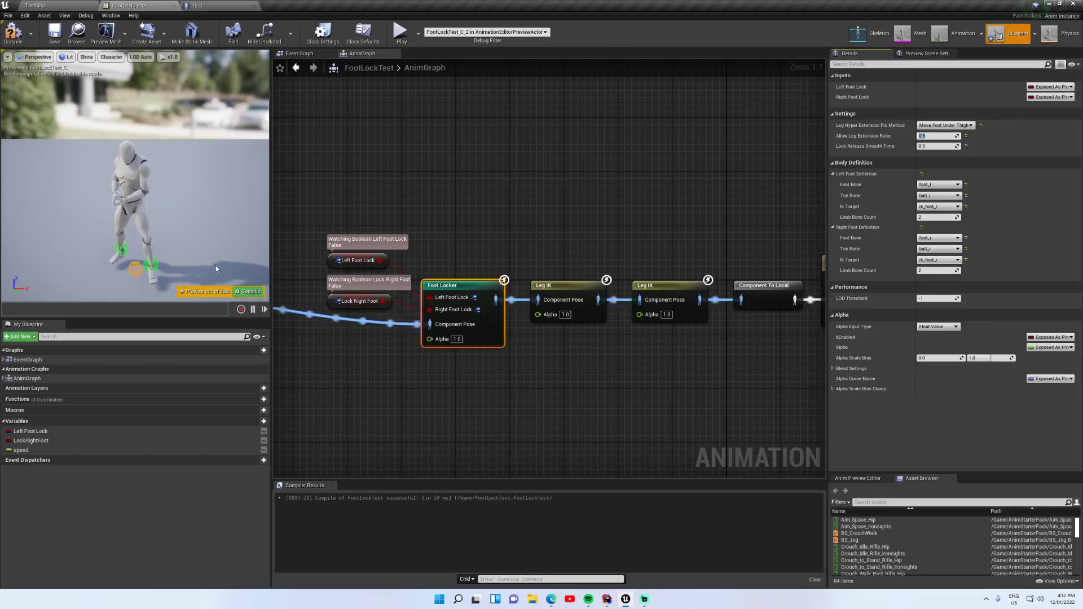
{"action": "left_click", "coordinate": [930, 147]}
{"action": "key", "text": "Return"}
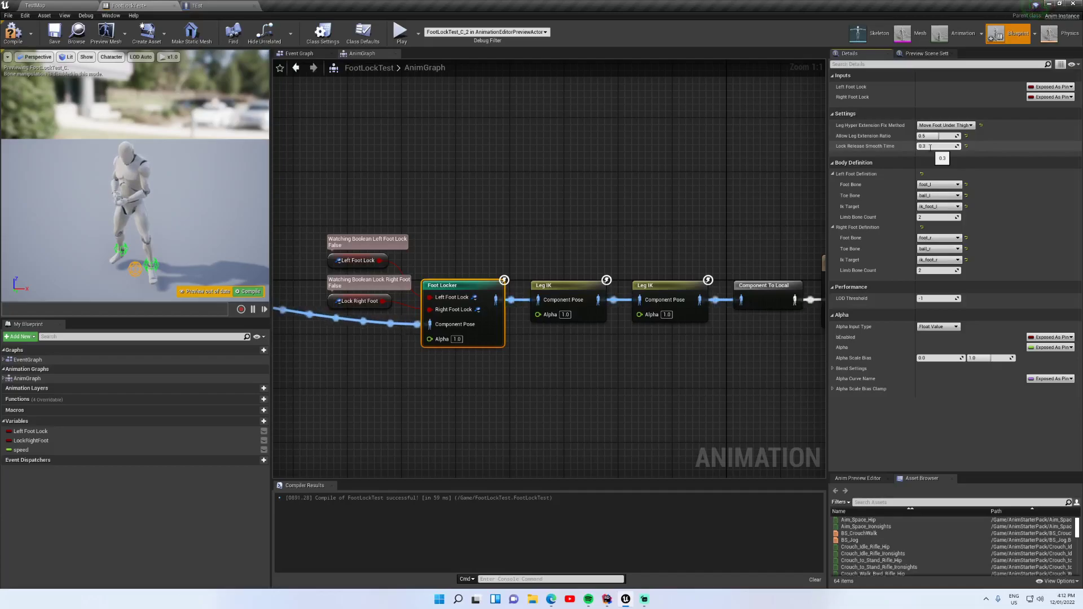
{"action": "left_click", "coordinate": [931, 148]}
{"action": "key", "text": "ctrl+a"}
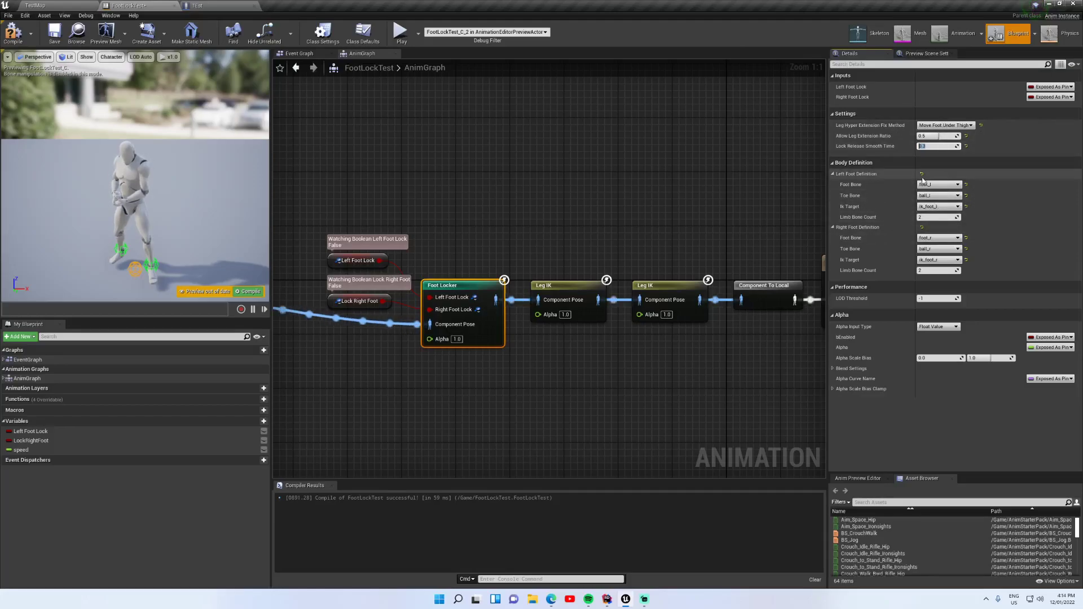
Set the left foot's Limb Bone Count to 2 and collapse the Performance and Alpha groups
{"action": "left_click", "coordinate": [930, 217]}
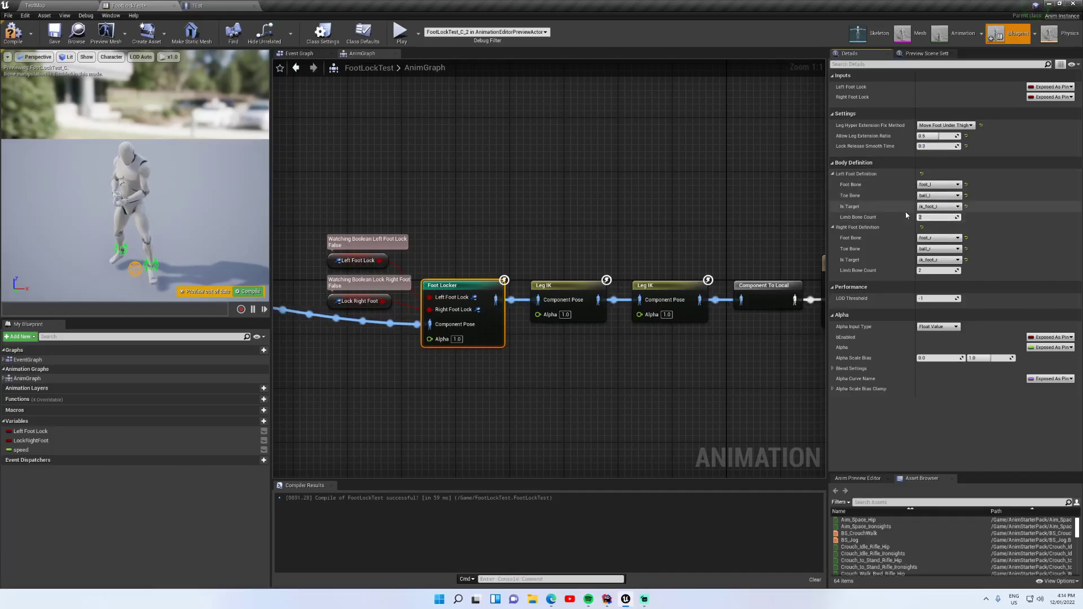
{"action": "key", "text": "Return"}
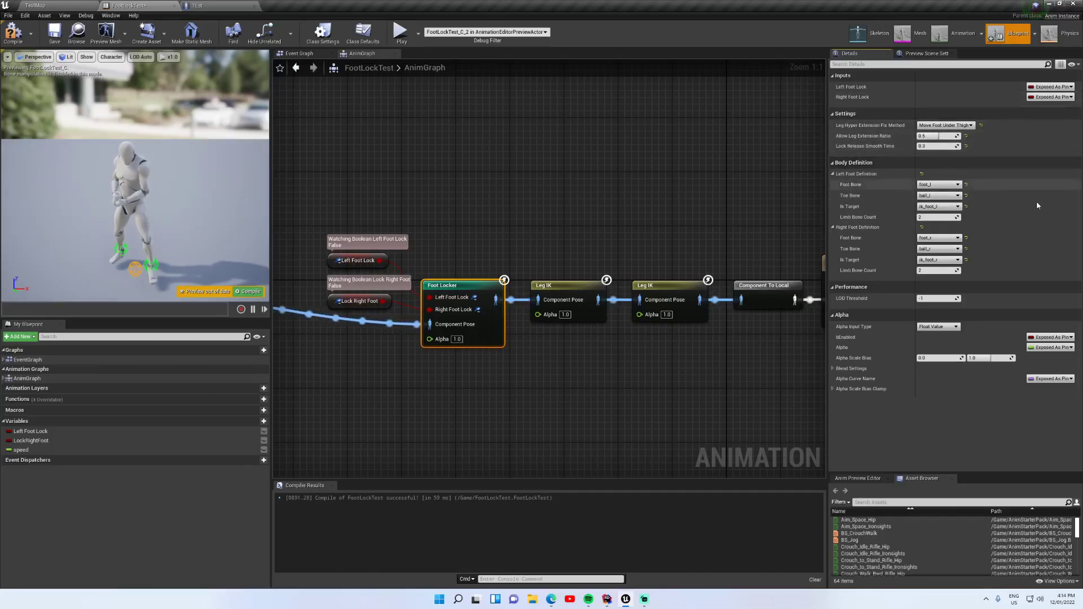
{"action": "left_click", "coordinate": [915, 288]}
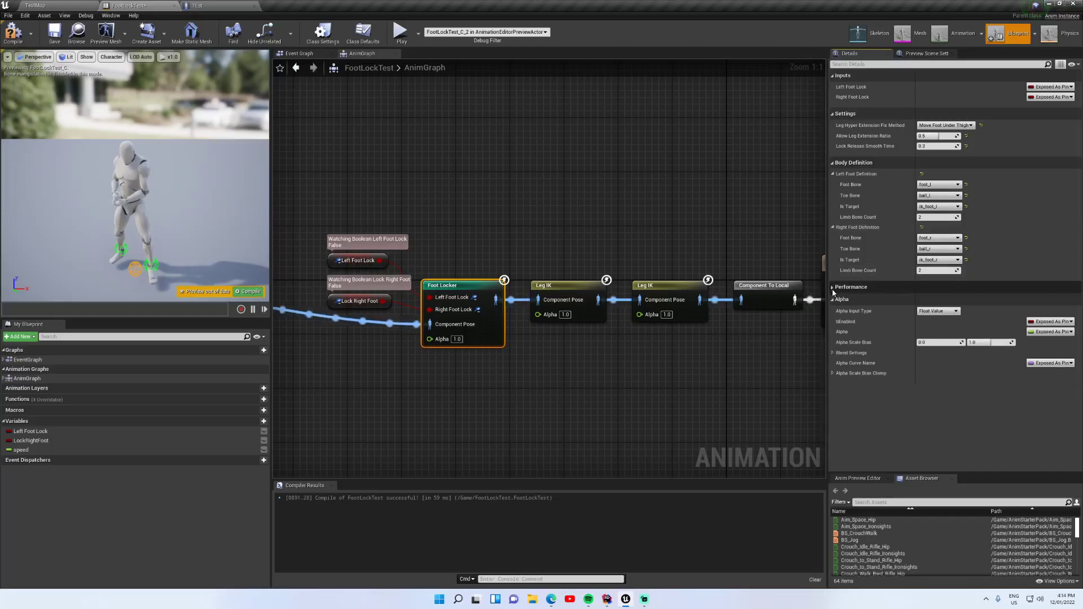
{"action": "left_click", "coordinate": [914, 300]}
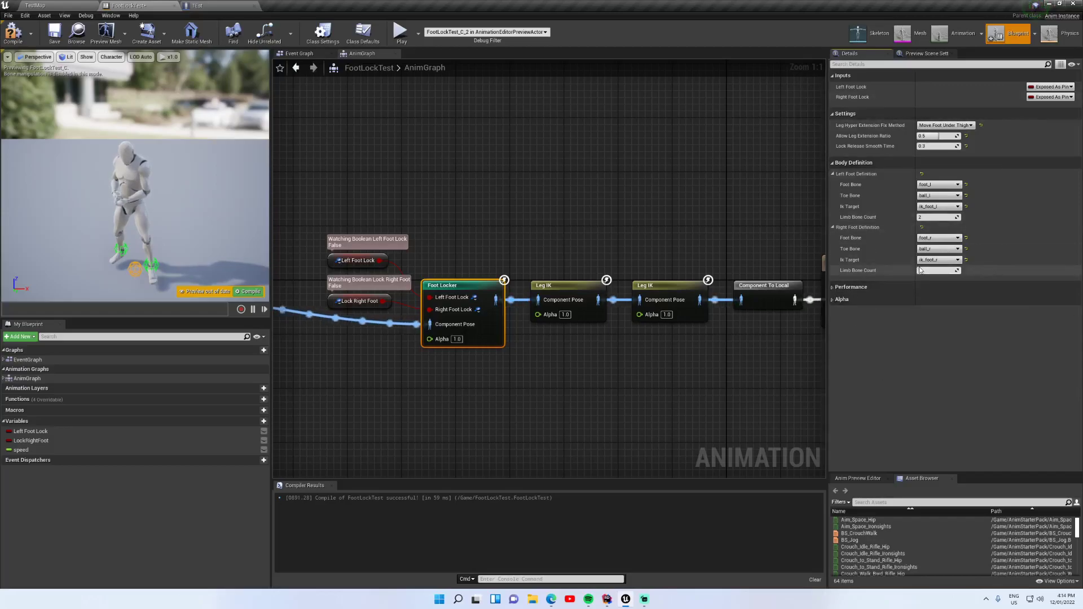
Deselect the Foot Locker and Leg IK nodes and compile FootLockTest
{"action": "left_click", "coordinate": [597, 235]}
{"action": "left_click", "coordinate": [649, 286]}
{"action": "left_click", "coordinate": [290, 305]}
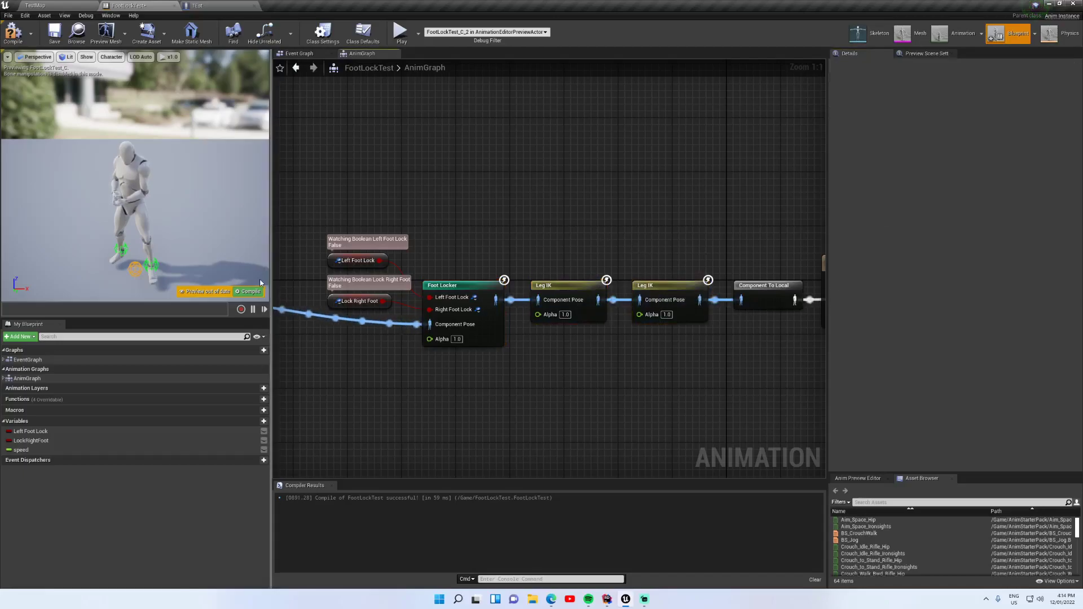
{"action": "left_click", "coordinate": [249, 291]}
Play TestMap in the editor and run 'slomo 0.2' in the console
{"action": "left_click", "coordinate": [198, 5]}
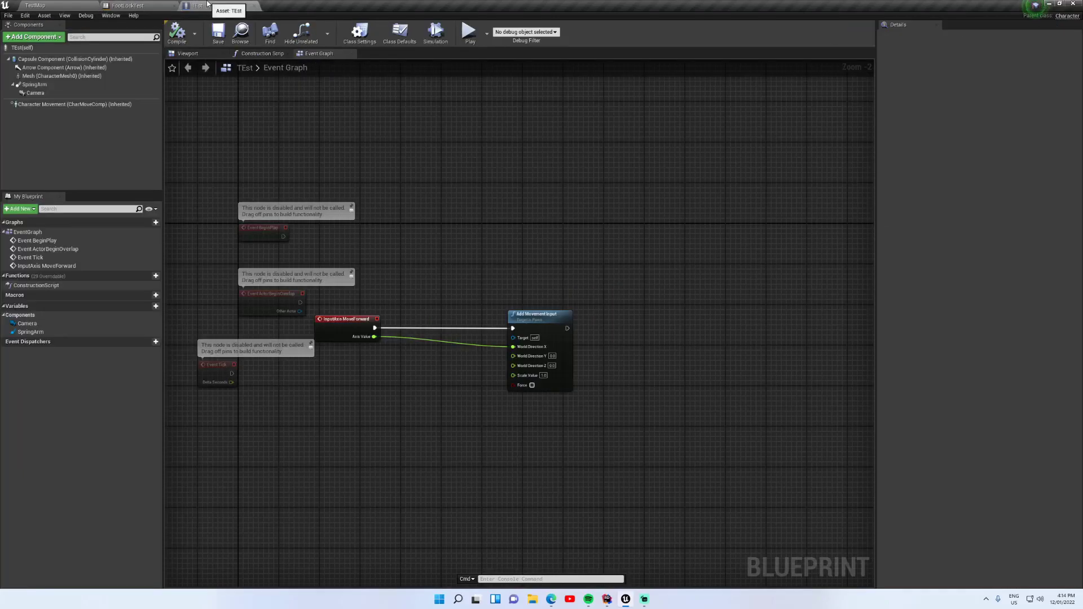
{"action": "left_click", "coordinate": [35, 5]}
{"action": "left_click", "coordinate": [566, 31]}
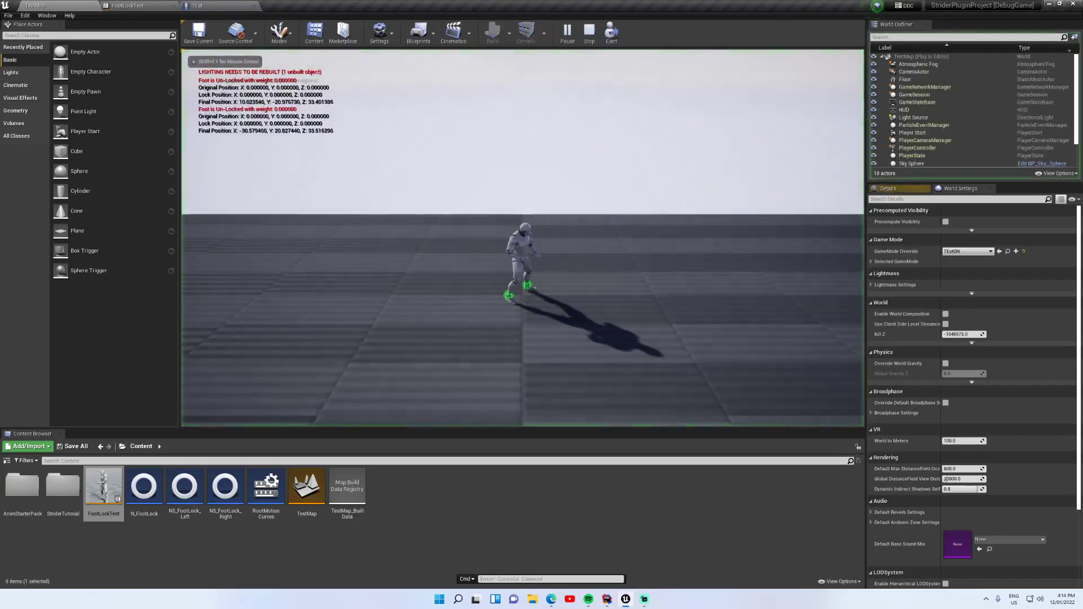
{"action": "key", "text": "shift+F1"}
{"action": "key", "text": "grave"}
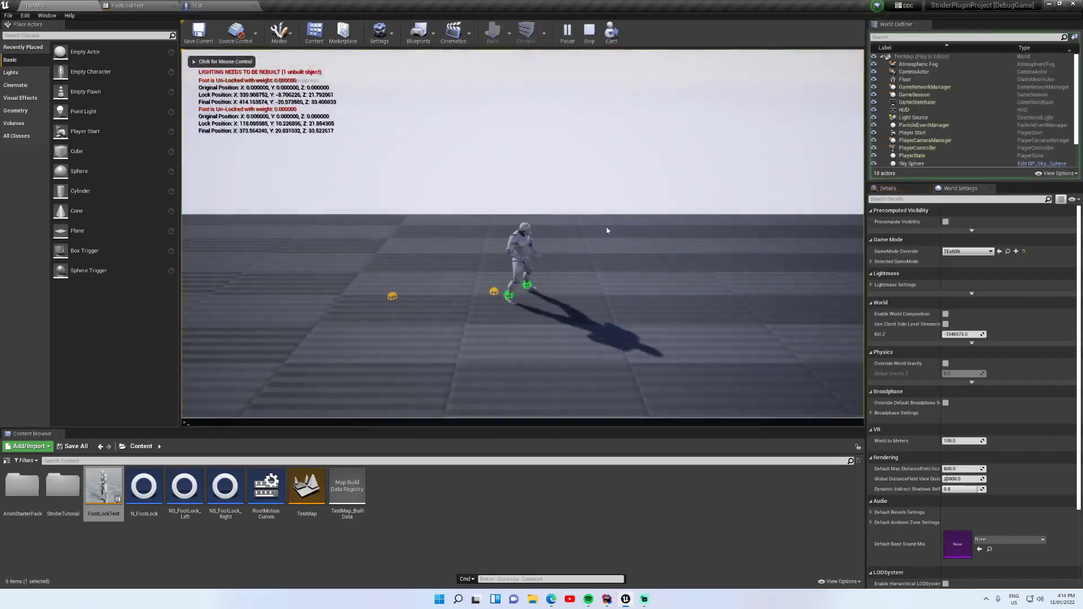
{"action": "type", "text": "a"}
{"action": "key", "text": "BackSpace"}
{"action": "type", "text": "slomo 0.2"}
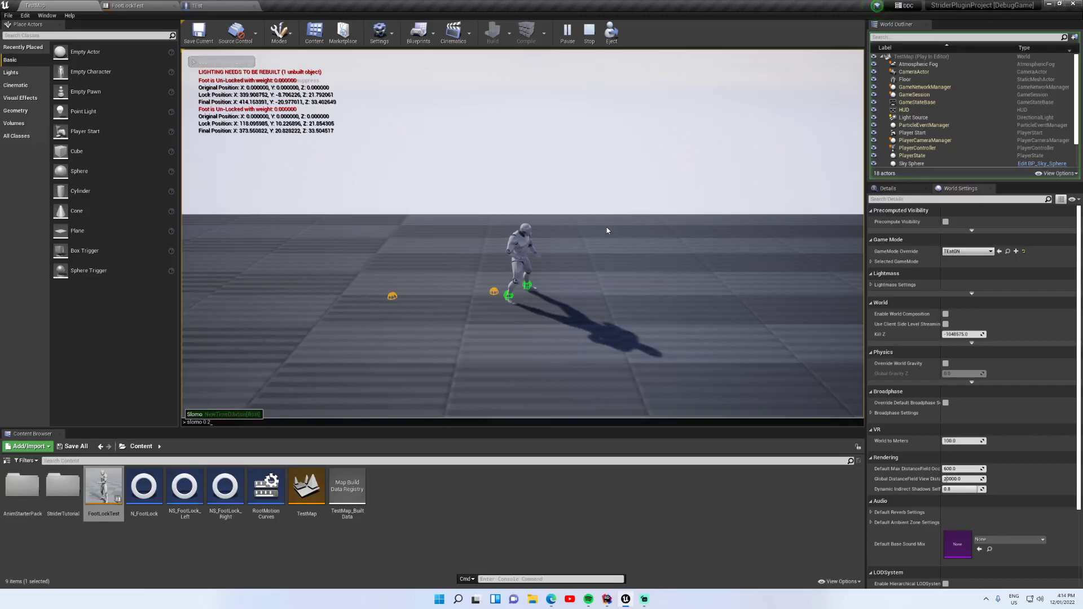
{"action": "key", "text": "Return"}
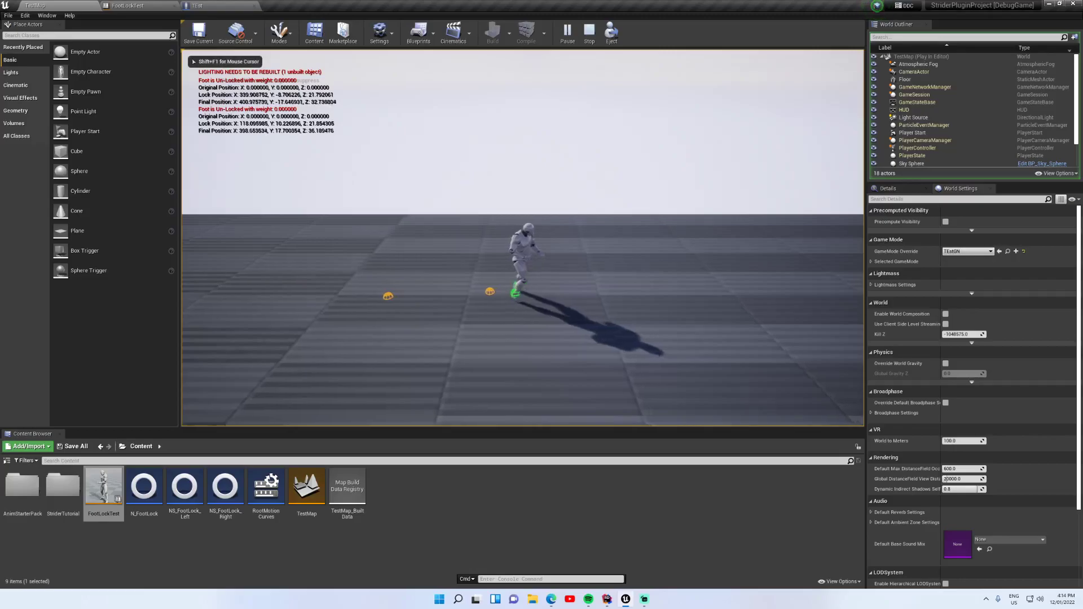
Run 'a.AnimNode.FootLocker.Enable 0' in the console, then stop playing
{"action": "key", "text": "shift+F1"}
{"action": "key", "text": "grave"}
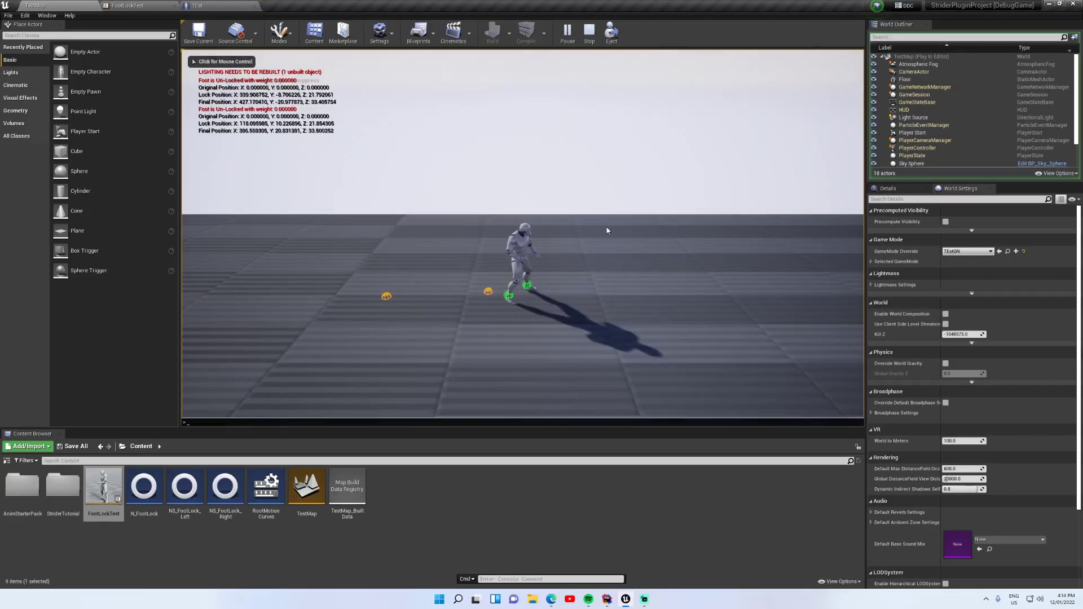
{"action": "type", "text": "a"}
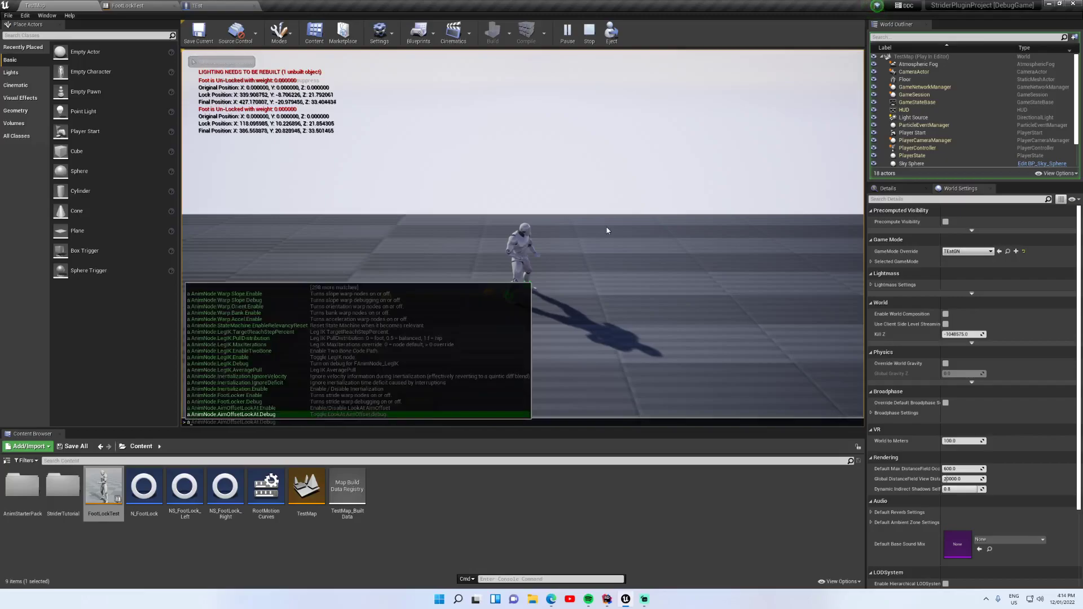
{"action": "type", "text": ".AnimNode.Foo"}
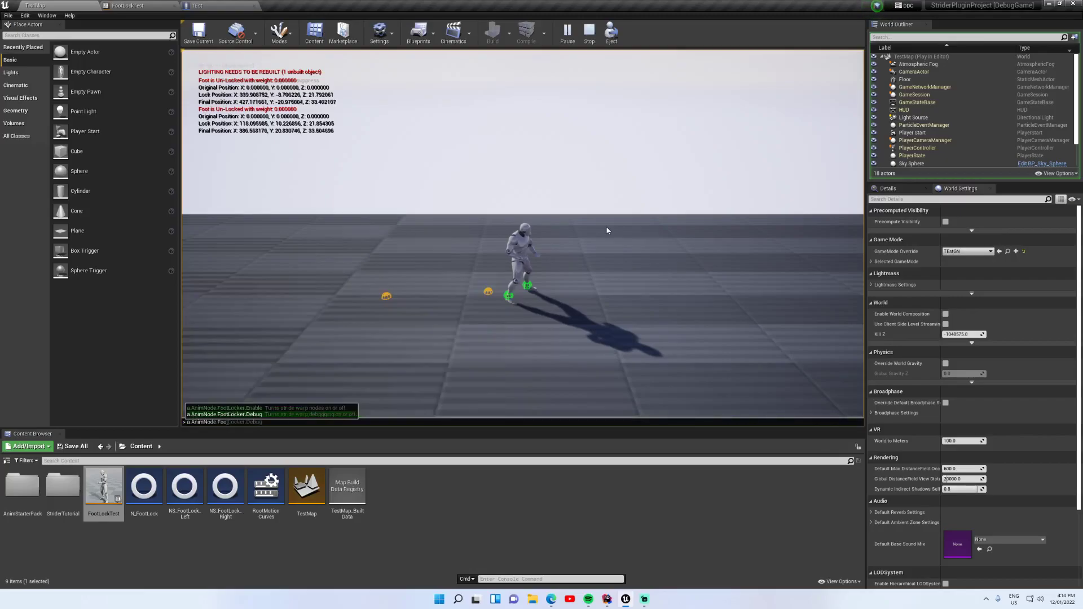
{"action": "type", "text": "tLocker.Enable 0"}
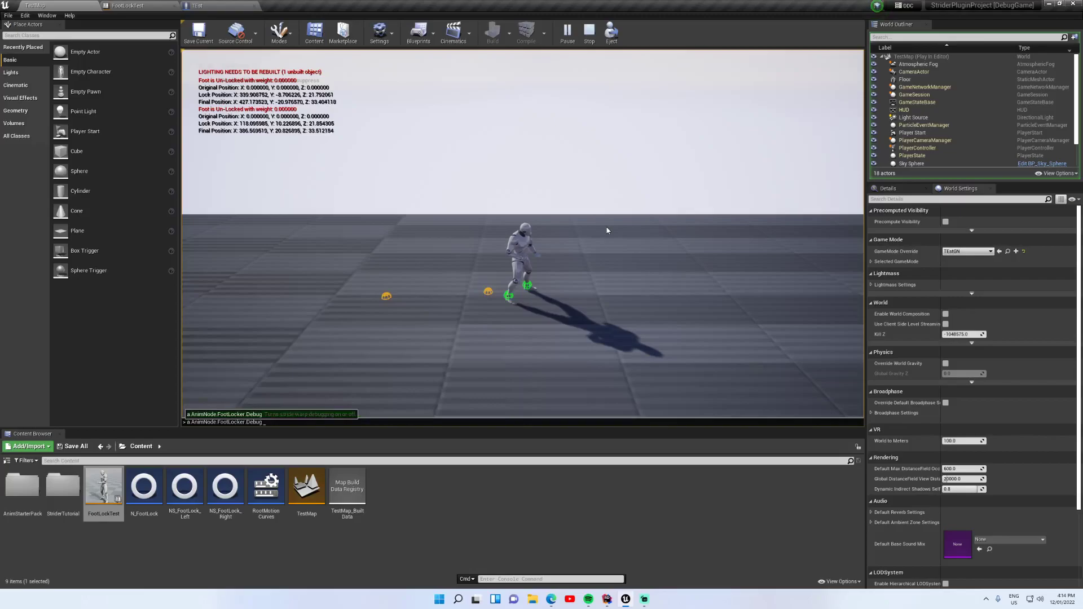
{"action": "key", "text": "Return"}
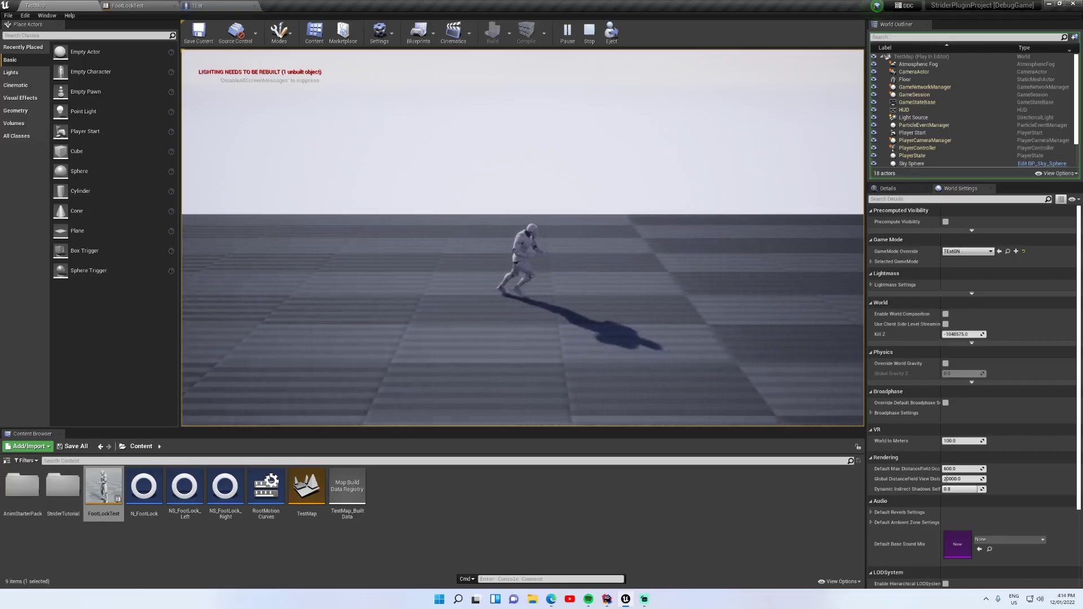
{"action": "key", "text": "Escape"}
{"action": "left_click", "coordinate": [320, 534]}
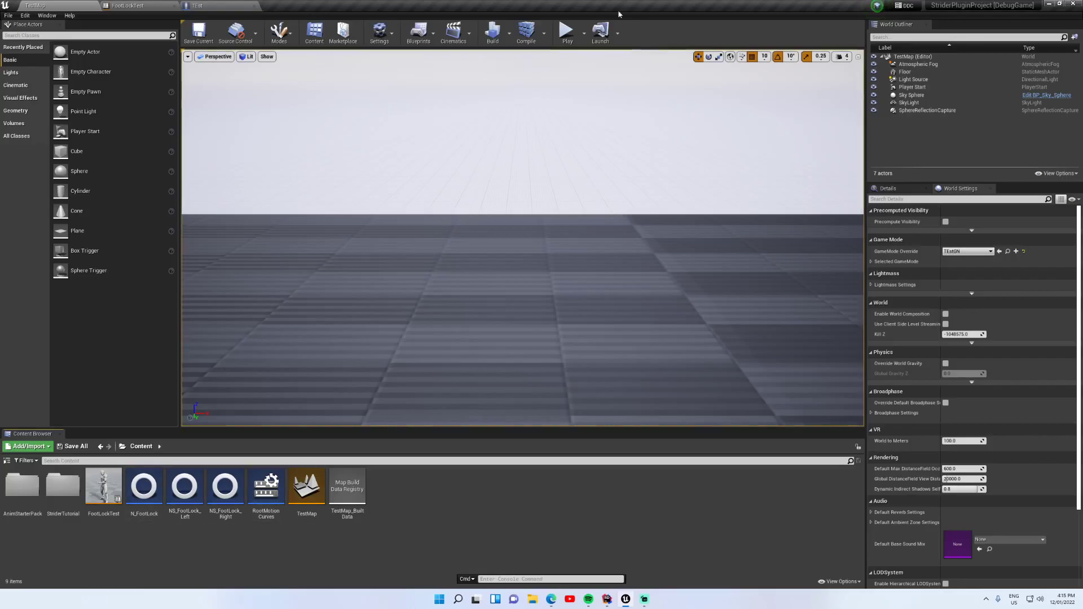
{"action": "left_click", "coordinate": [567, 31]}
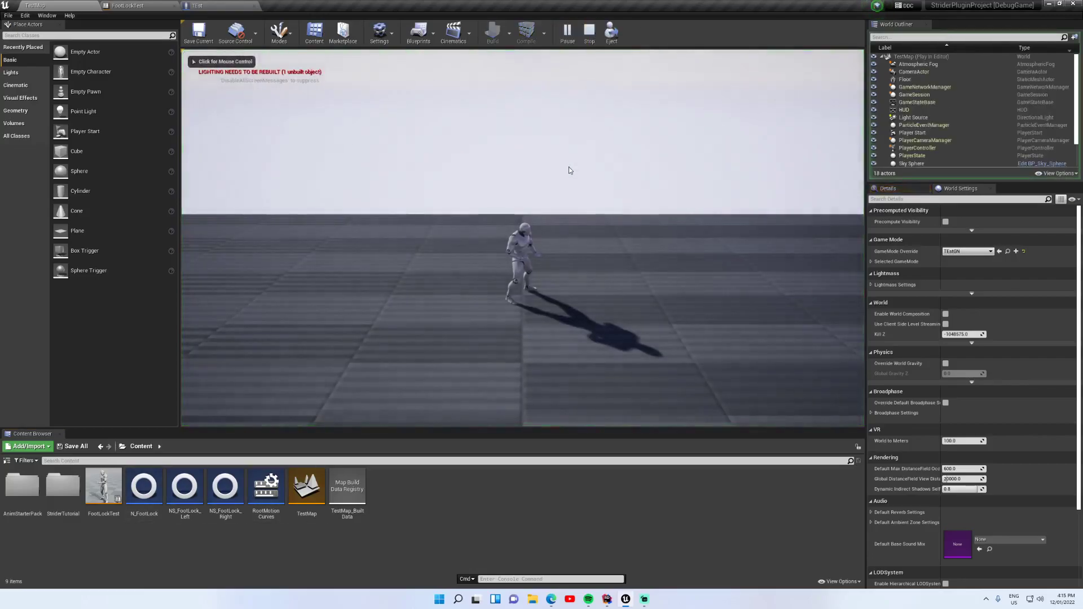
{"action": "left_click", "coordinate": [568, 167]}
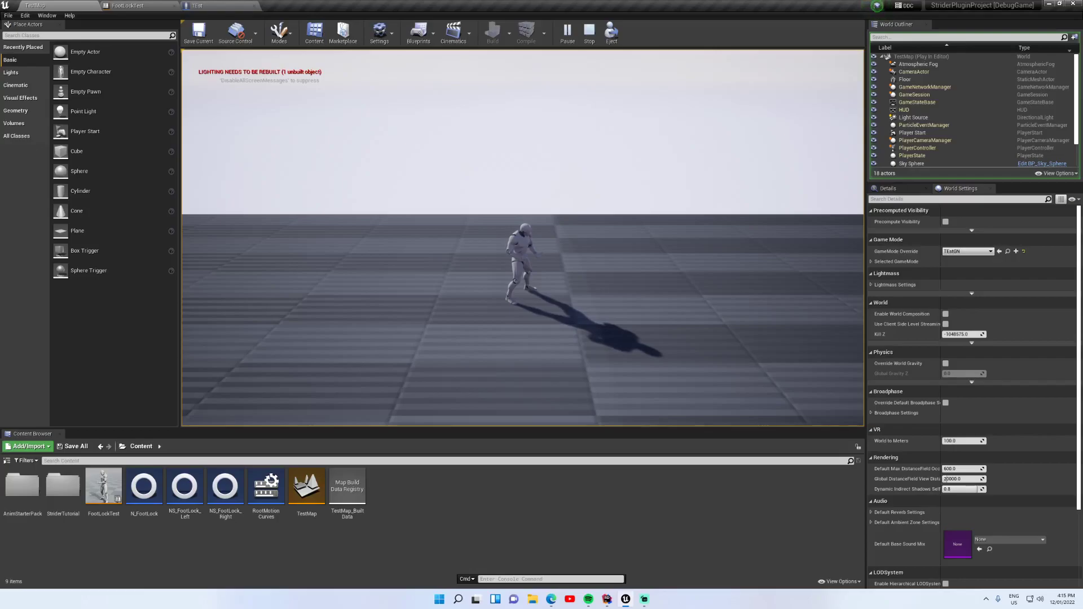
{"action": "key", "text": "Escape"}
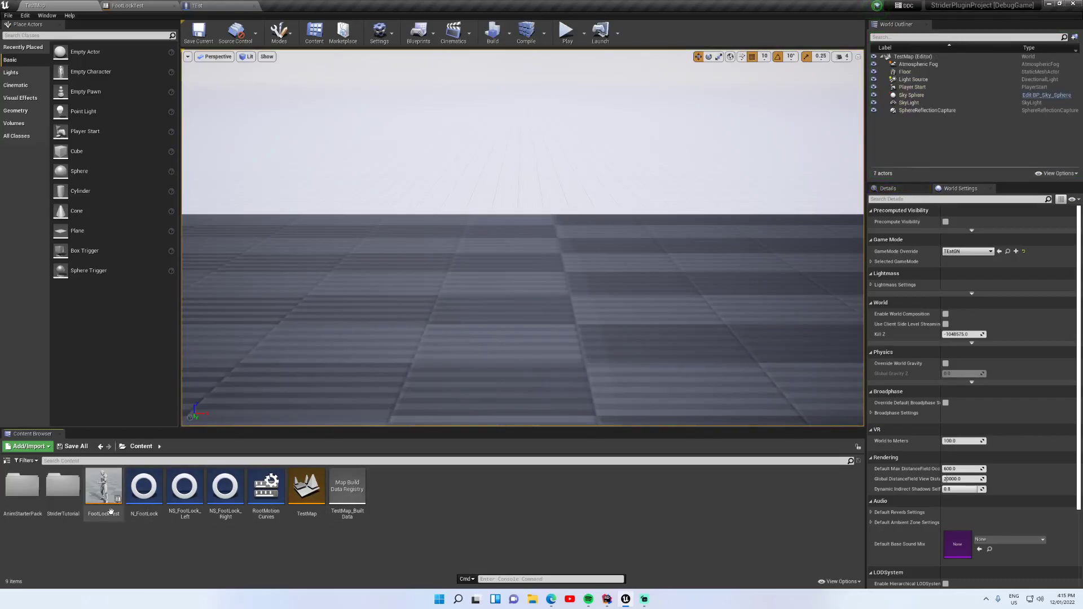
Open FootLockTest and inspect its Left Foot Lock and LockRightFoot variables
{"action": "mouse_move", "coordinate": [114, 492]}
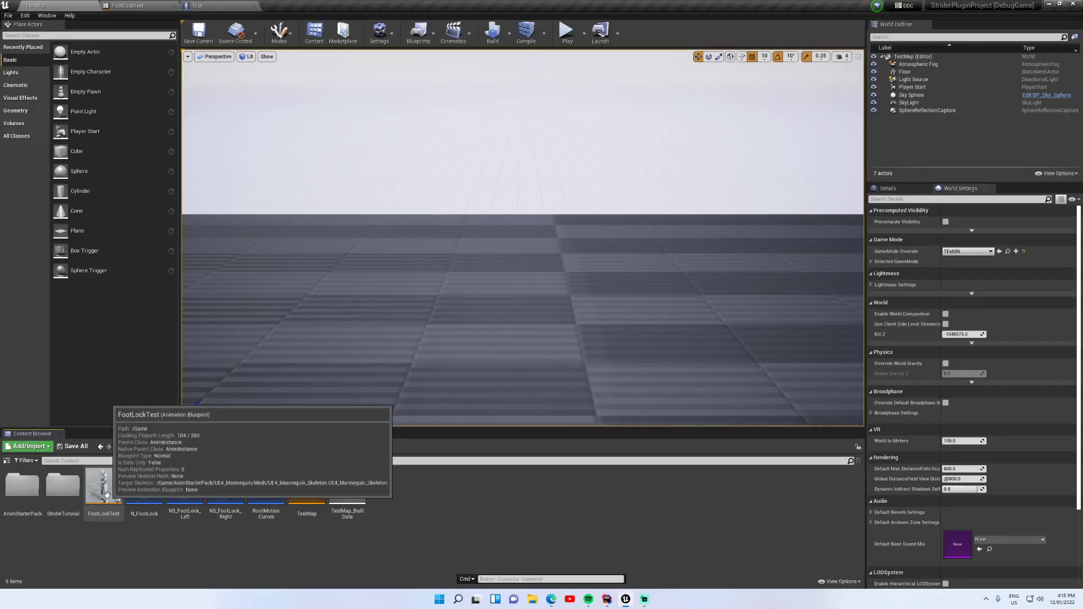
{"action": "double_click", "coordinate": [104, 486]}
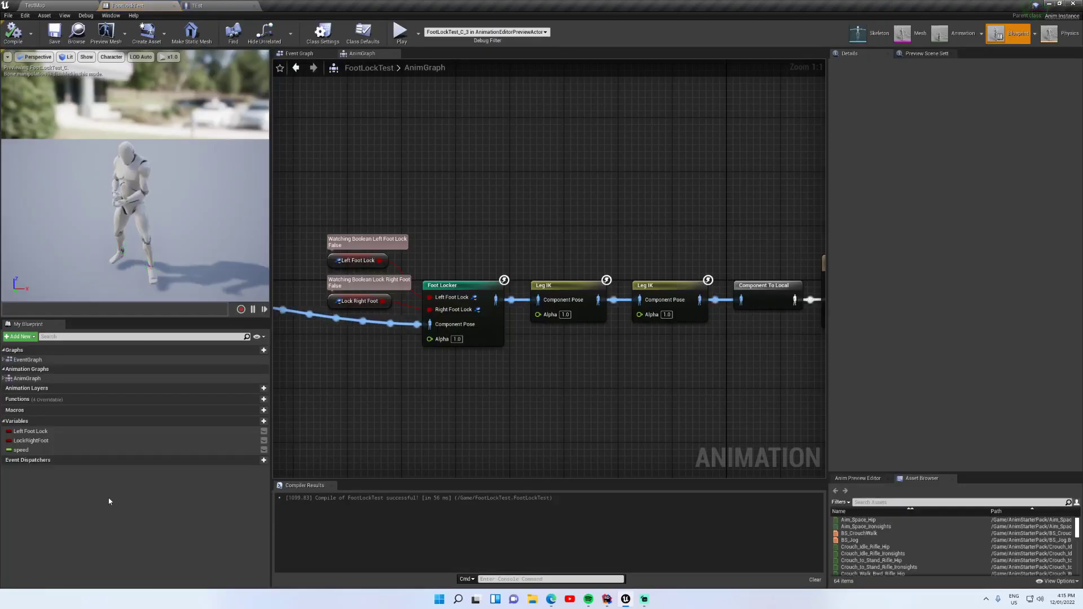
{"action": "left_click", "coordinate": [48, 433]}
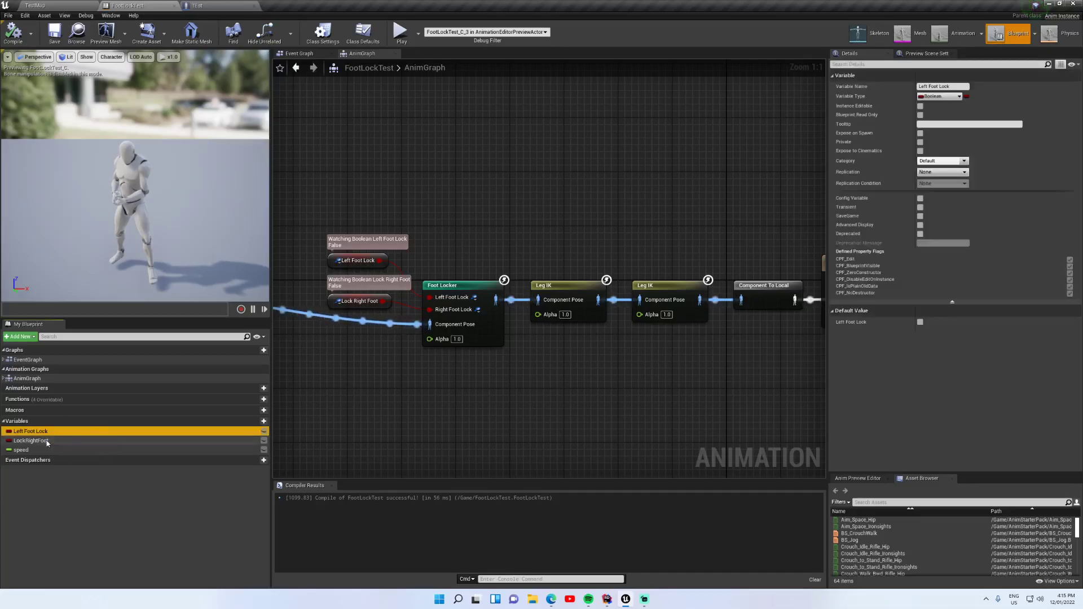
{"action": "left_click", "coordinate": [48, 442]}
{"action": "left_click", "coordinate": [69, 486]}
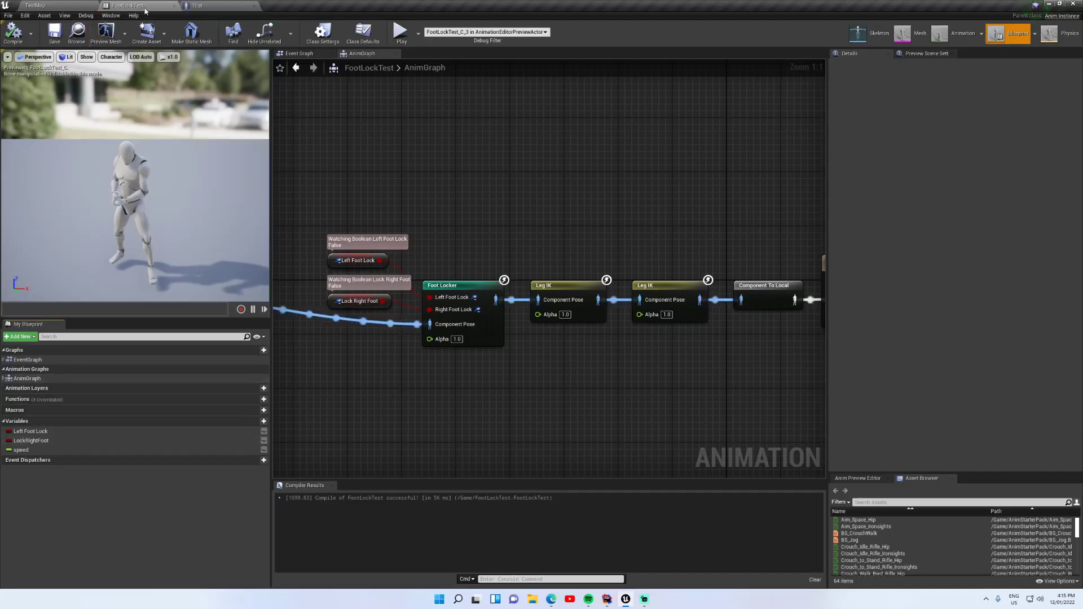
Close FootLockTest and open the N_FootLock notify blueprint's Received Notify graph
{"action": "left_click", "coordinate": [175, 6]}
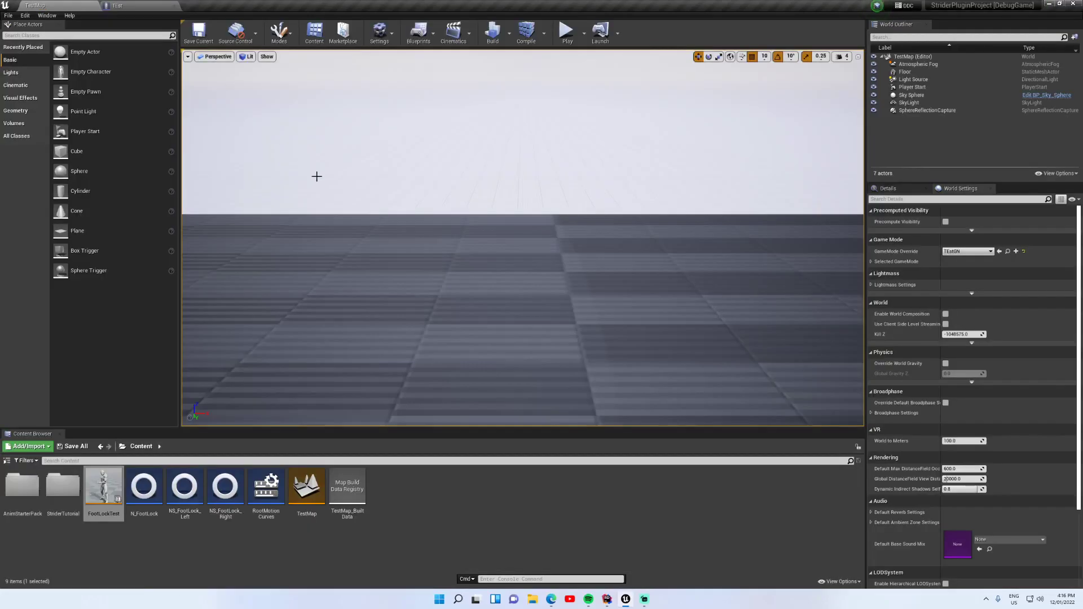
{"action": "left_click", "coordinate": [472, 531]}
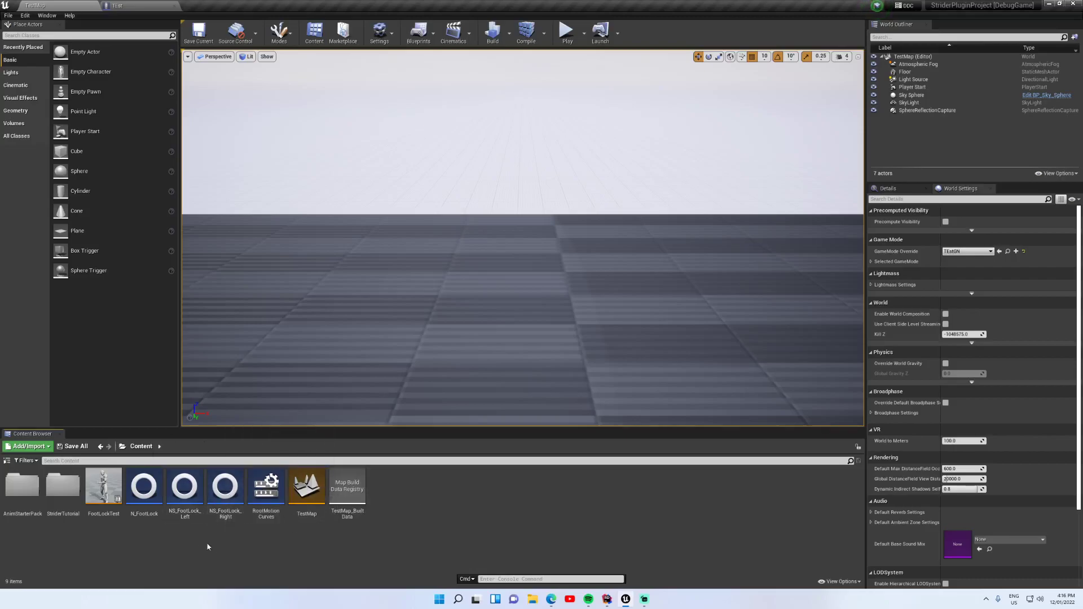
{"action": "double_click", "coordinate": [157, 497]}
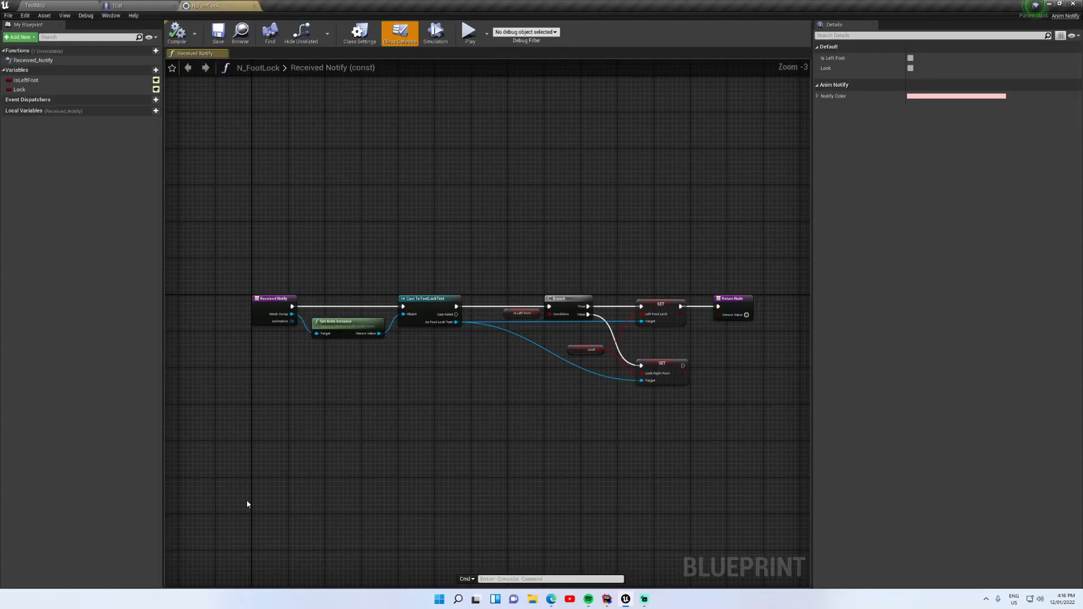
{"action": "scroll", "coordinate": [604, 355], "scroll_direction": "up", "scroll_amount": 2}
{"action": "scroll", "coordinate": [605, 355], "scroll_direction": "down", "scroll_amount": 1}
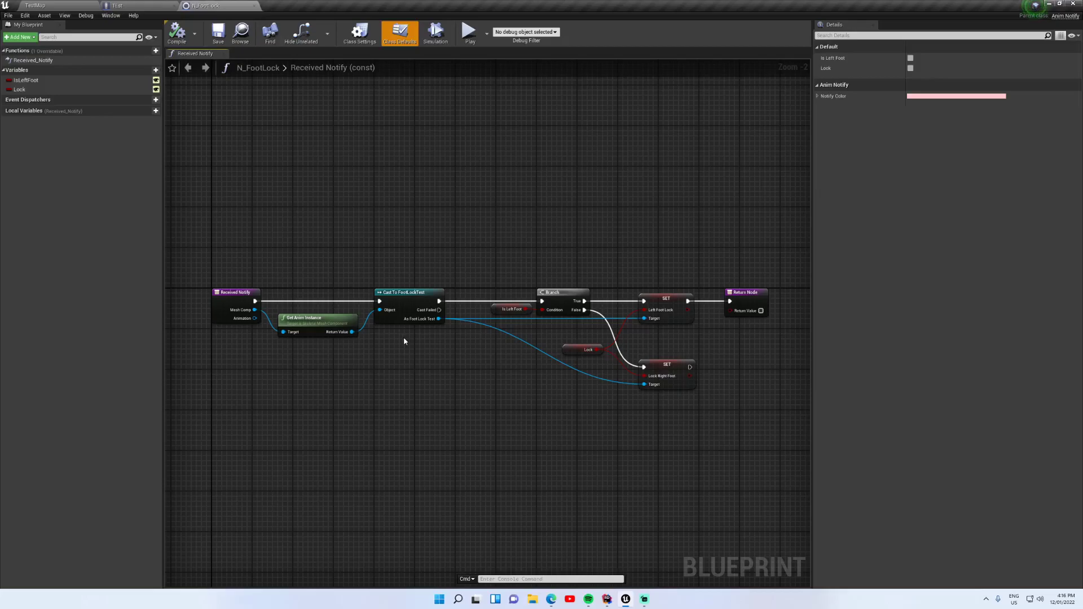
{"action": "scroll", "coordinate": [513, 355], "scroll_direction": "up", "scroll_amount": 2}
{"action": "right_click_drag", "start_coordinate": [525, 358], "coordinate": [552, 358]}
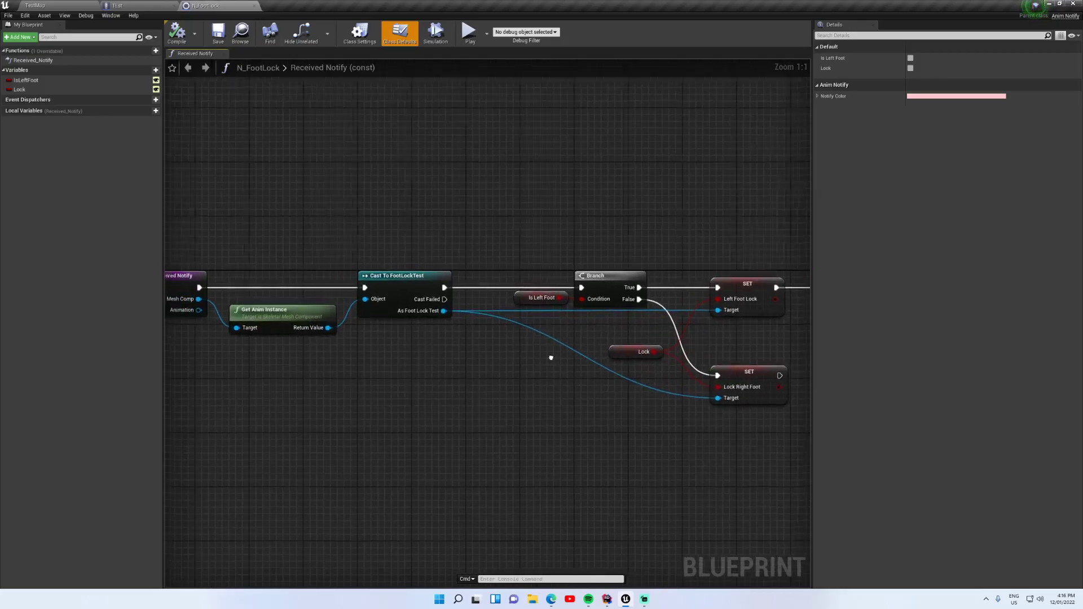
Inspect the Lock and IsLeftFoot variables and pan to reveal the return node
{"action": "left_click", "coordinate": [34, 90]}
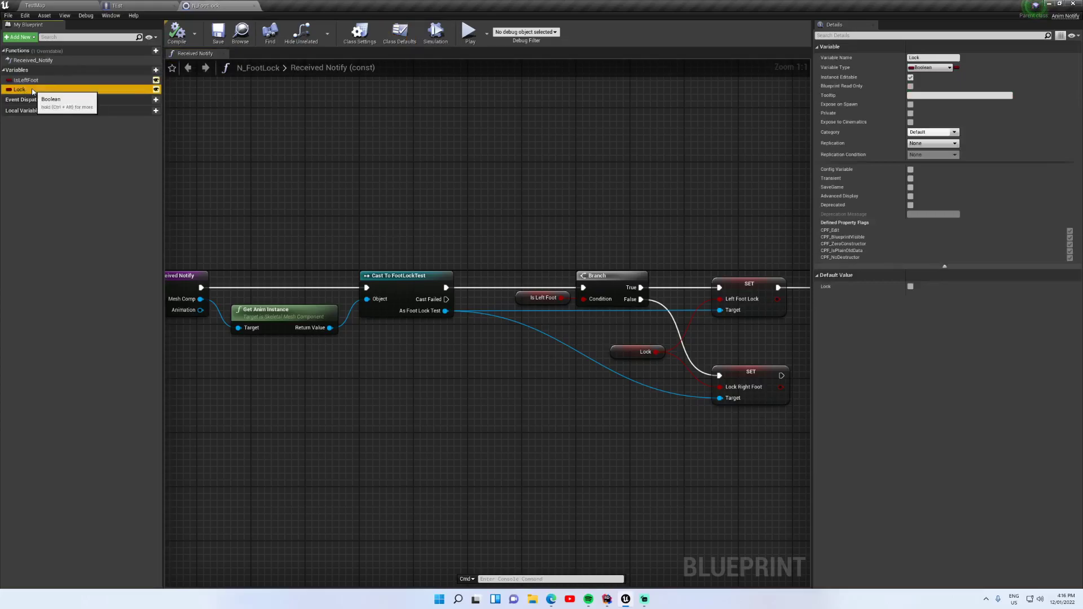
{"action": "left_click", "coordinate": [25, 80]}
{"action": "right_click_drag", "start_coordinate": [541, 259], "coordinate": [576, 242]}
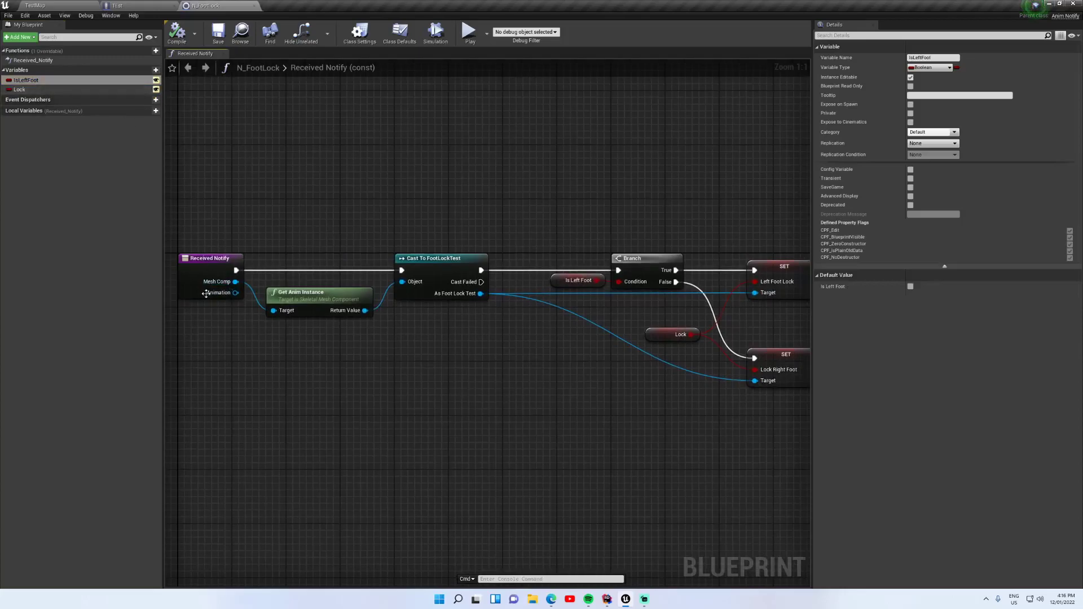
{"action": "right_click_drag", "start_coordinate": [206, 294], "coordinate": [522, 281]}
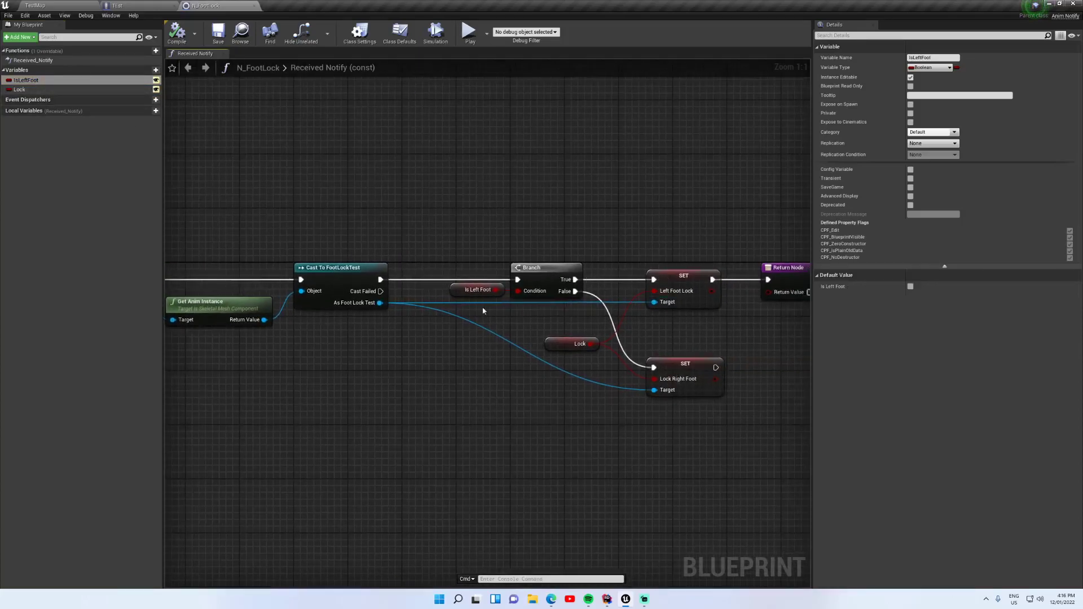
{"action": "left_click", "coordinate": [349, 275]}
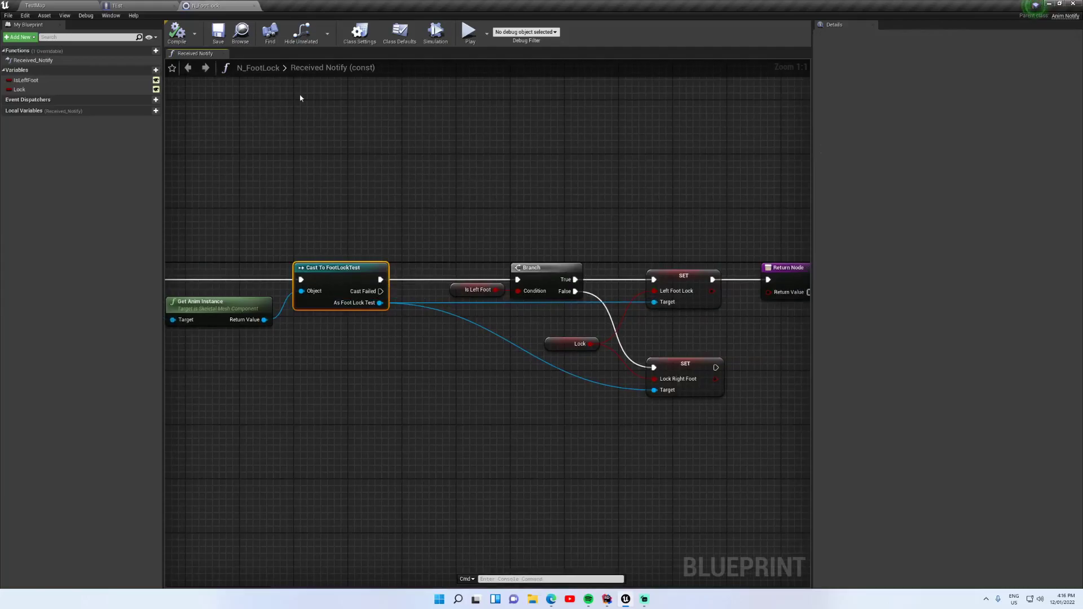
Open Jog_Fwd_Rifle via FootLockTest's Locomotion state machine and Jog state
{"action": "left_click", "coordinate": [254, 6]}
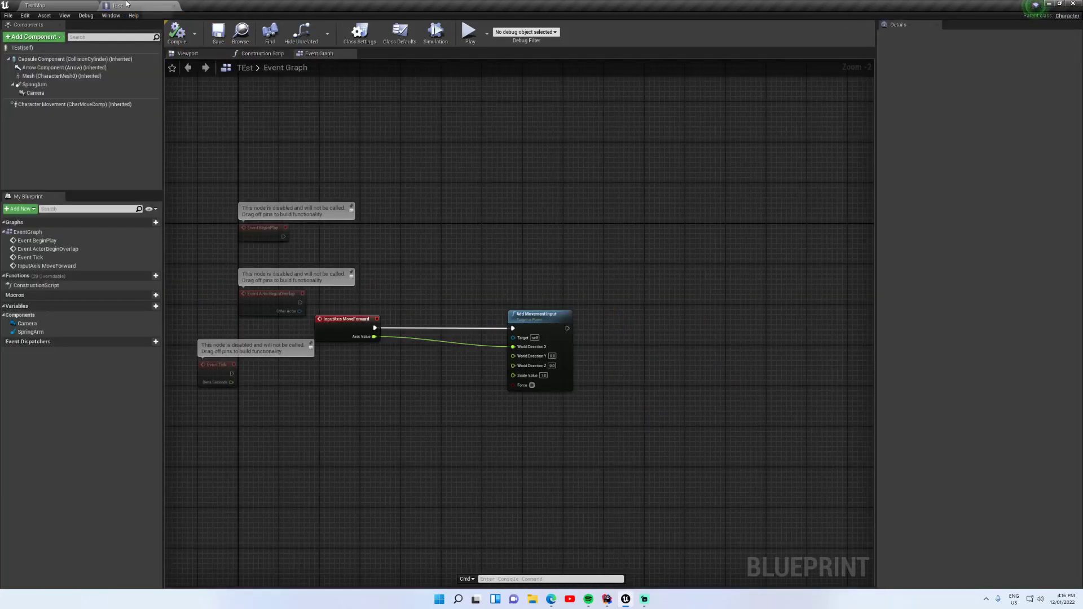
{"action": "left_click", "coordinate": [62, 5]}
{"action": "double_click", "coordinate": [110, 494]}
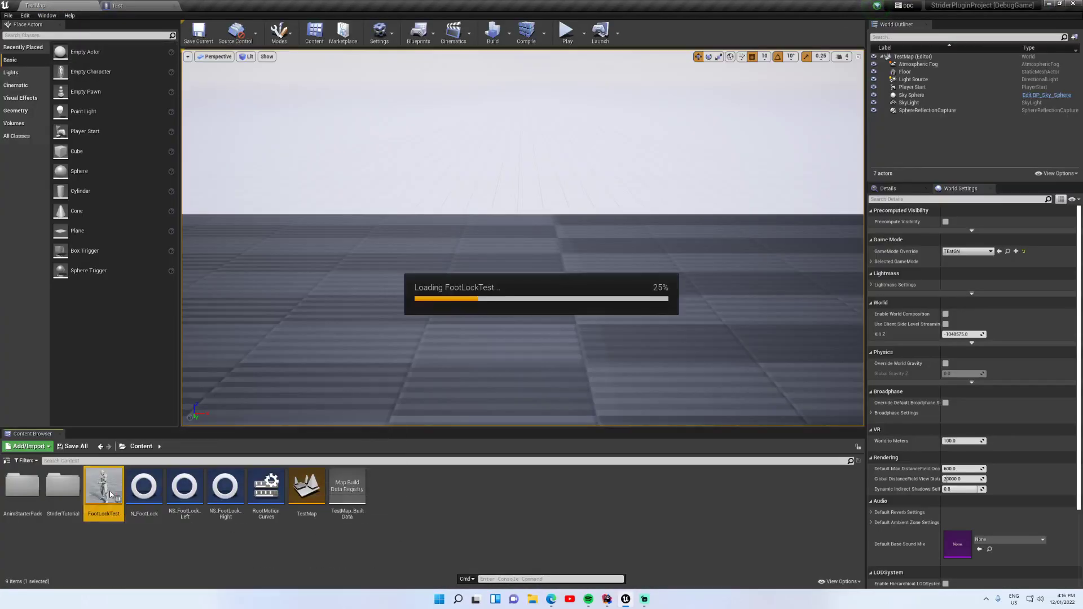
{"action": "right_click_drag", "start_coordinate": [316, 226], "coordinate": [608, 228]}
{"action": "double_click", "coordinate": [395, 281]}
{"action": "double_click", "coordinate": [551, 271]}
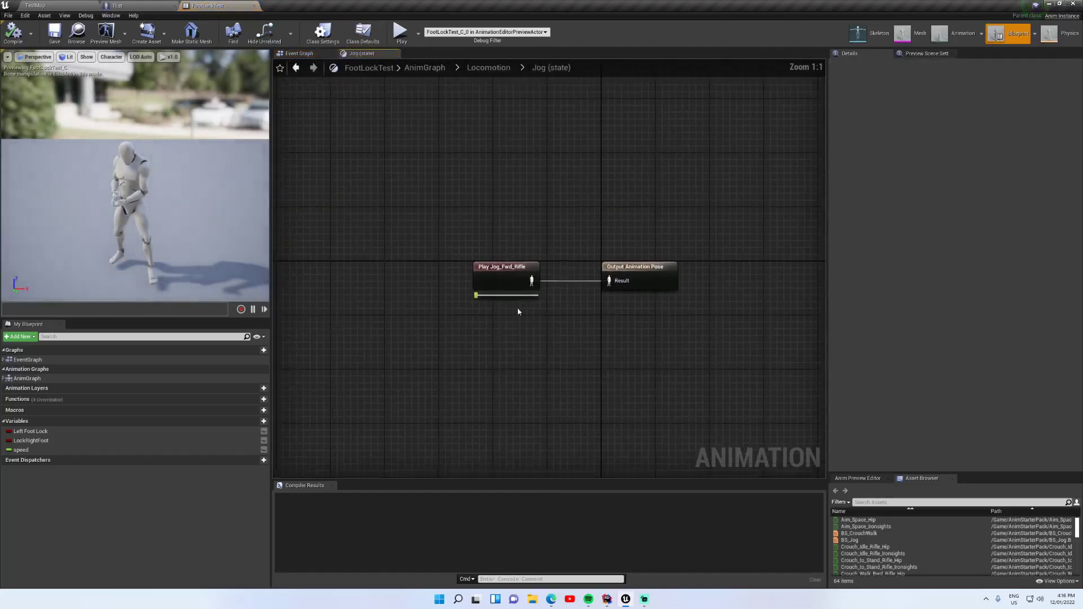
{"action": "double_click", "coordinate": [508, 279]}
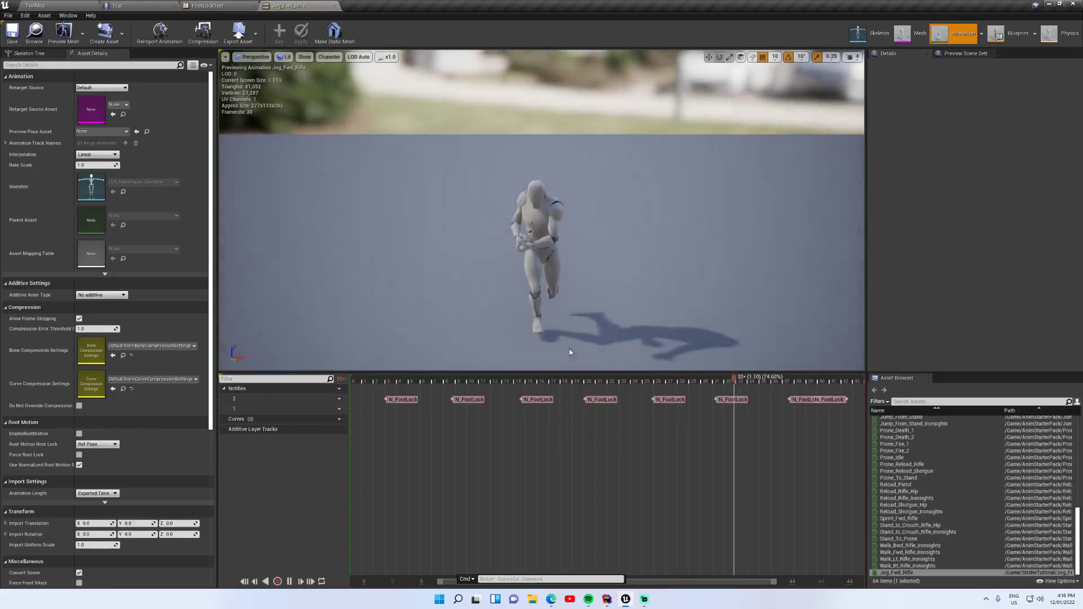
Pause playback and inspect the N_FootLock notifies at frames 2 and 8
{"action": "left_click", "coordinate": [291, 582]}
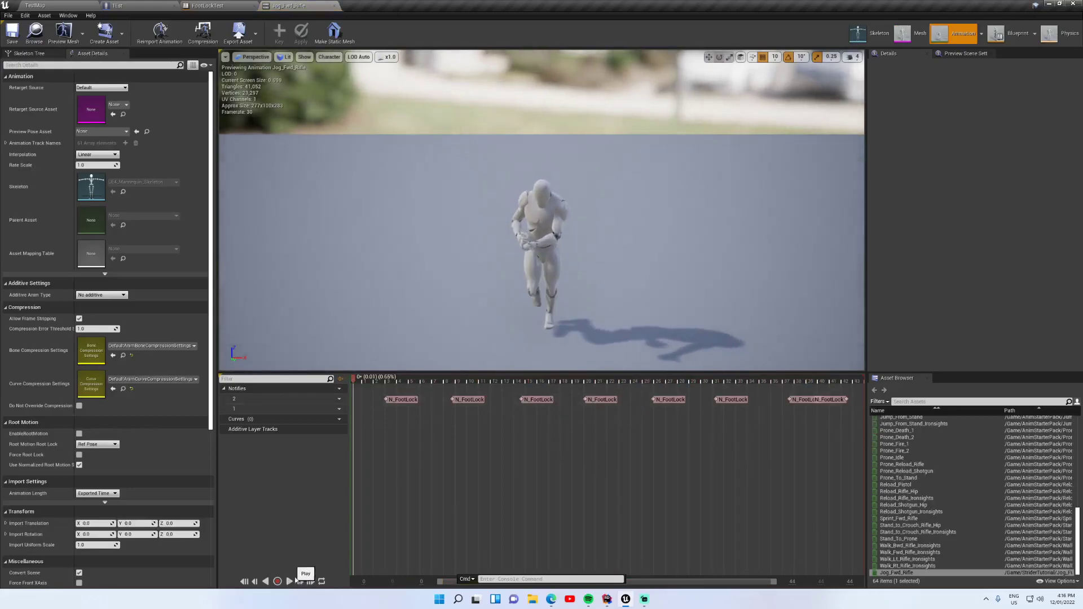
{"action": "left_click", "coordinate": [380, 378]}
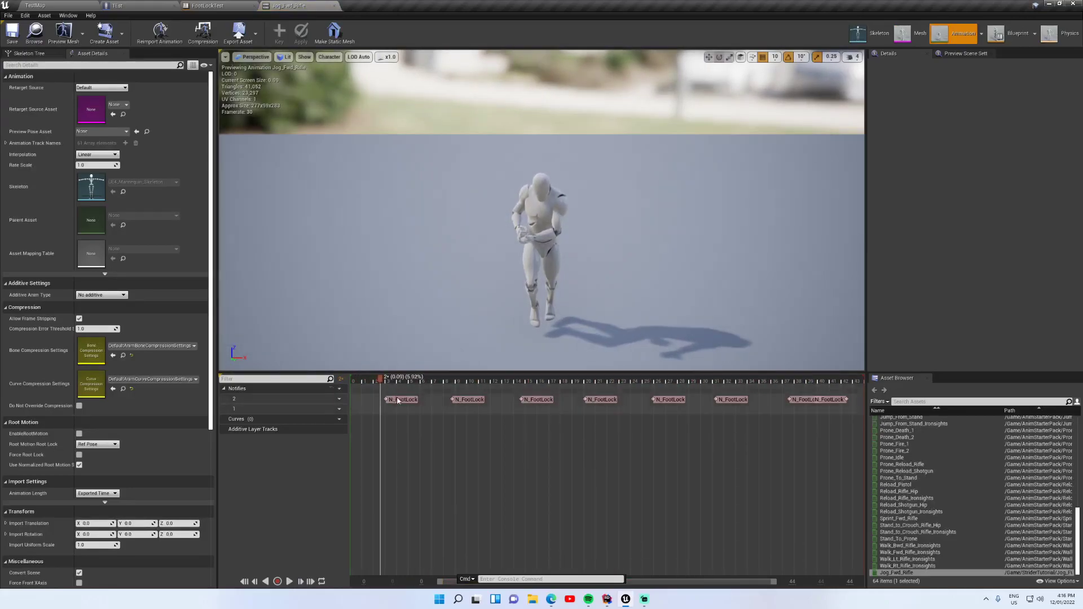
{"action": "left_click", "coordinate": [398, 401]}
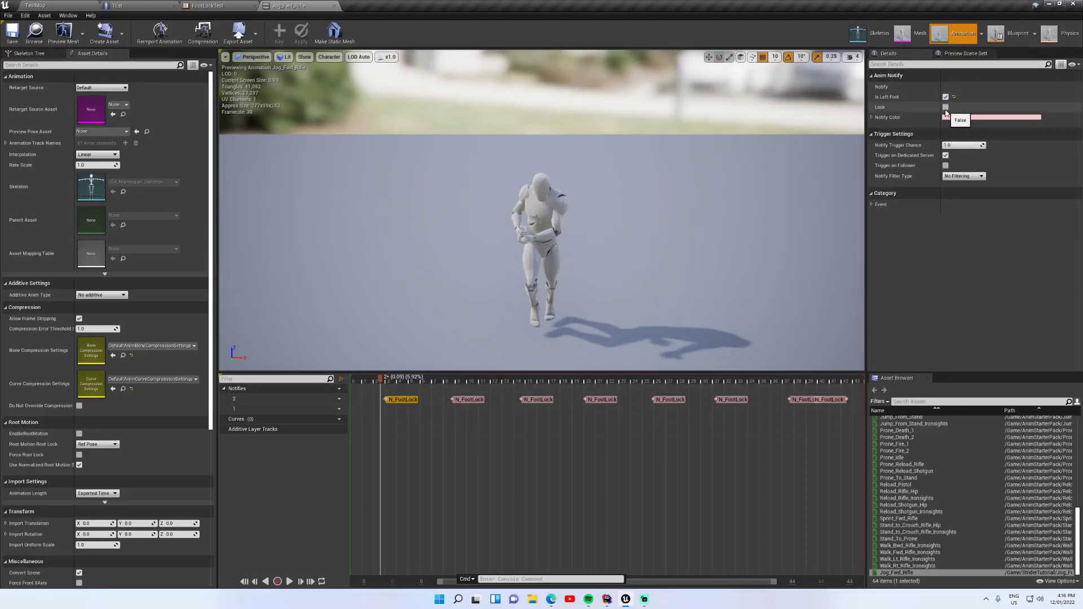
{"action": "left_click_drag", "start_coordinate": [381, 382], "coordinate": [444, 382]}
{"action": "left_click", "coordinate": [464, 404]}
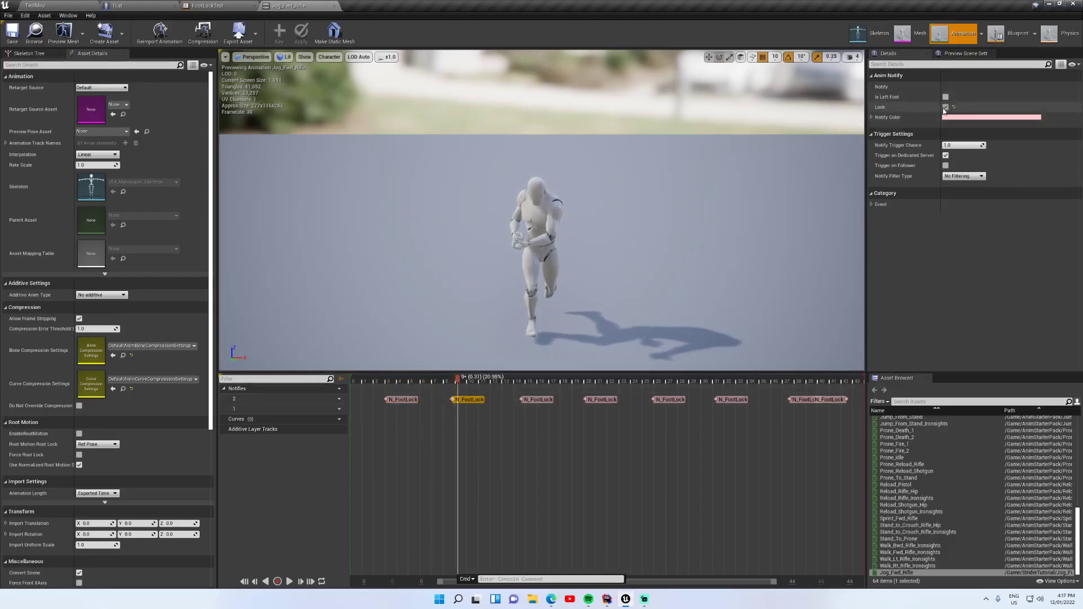
{"action": "left_click", "coordinate": [448, 382]}
{"action": "left_click_drag", "start_coordinate": [447, 382], "coordinate": [451, 382]}
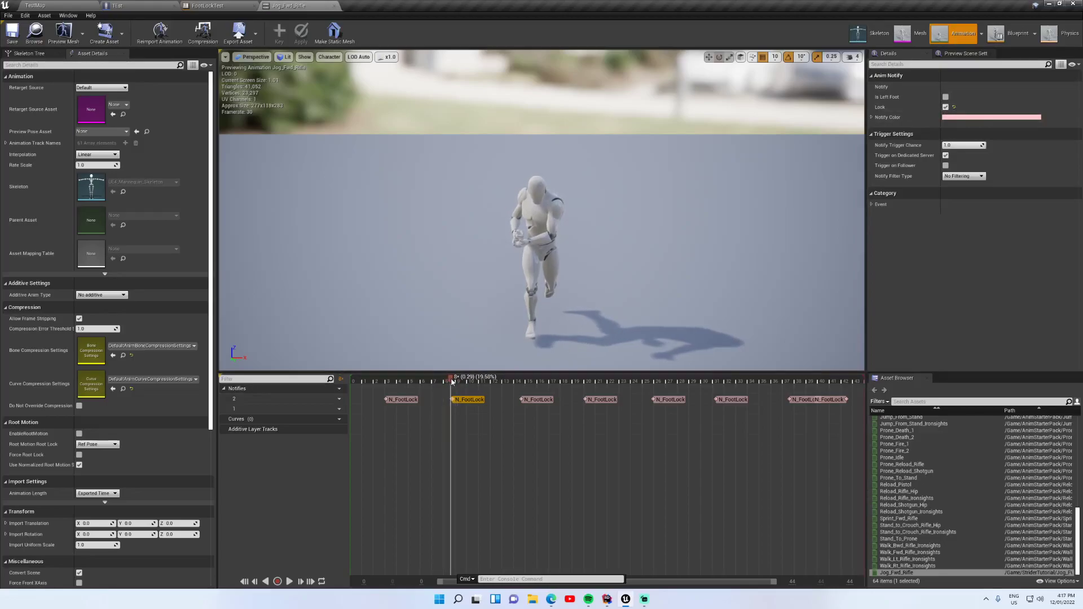
{"action": "right_click_drag", "start_coordinate": [542, 225], "coordinate": [276, 92]}
Switch the preview to Back orthographic, zoom in, and scrub to frames 7 and 14
{"action": "left_click", "coordinate": [254, 57]}
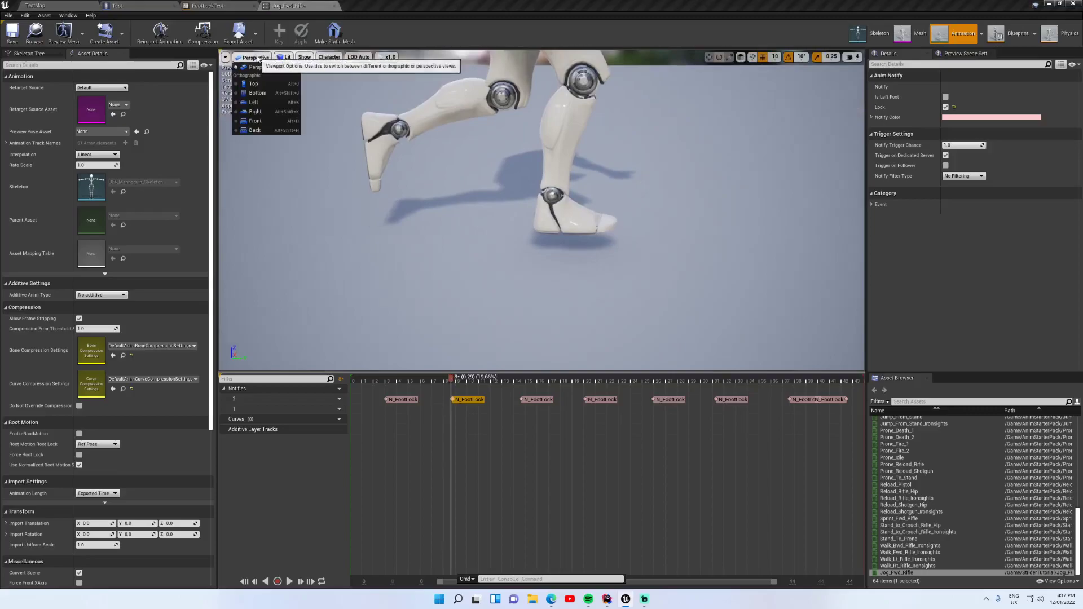
{"action": "left_click", "coordinate": [265, 121]}
{"action": "scroll", "coordinate": [562, 231], "scroll_direction": "up", "scroll_amount": 8}
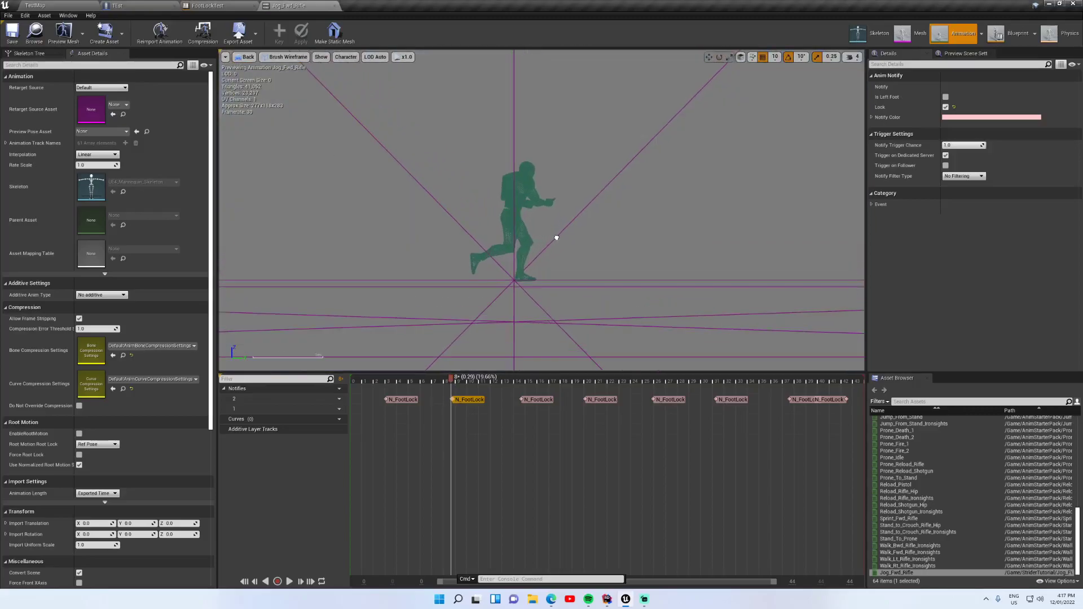
{"action": "scroll", "coordinate": [660, 227], "scroll_direction": "up", "scroll_amount": 2}
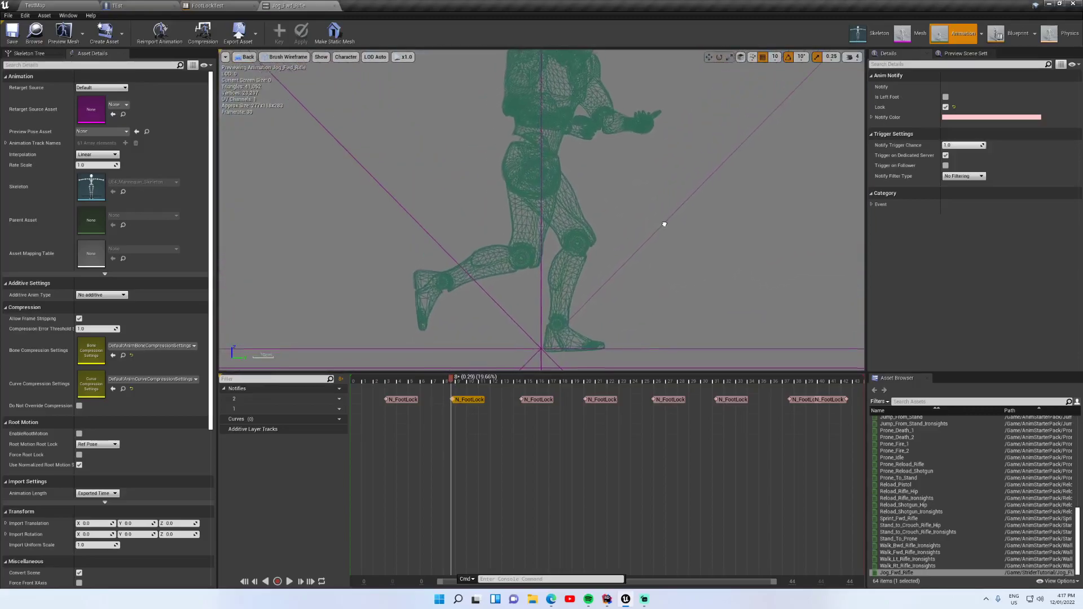
{"action": "left_click_drag", "start_coordinate": [452, 385], "coordinate": [523, 382]}
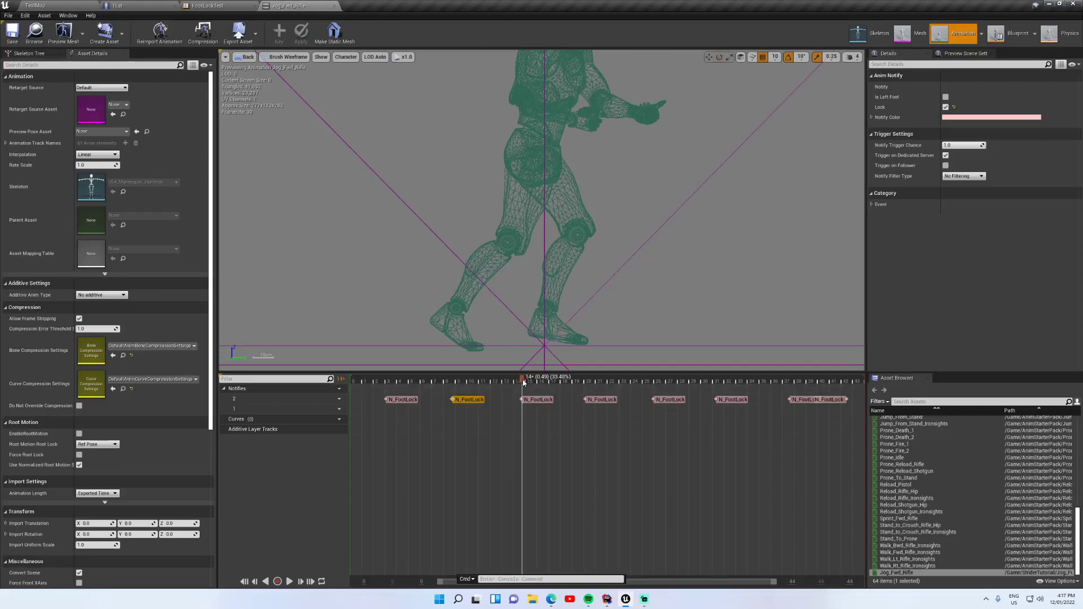
{"action": "left_click_drag", "start_coordinate": [524, 382], "coordinate": [389, 383]}
Compare the settings of the first and second N_FootLock notifies
{"action": "left_click", "coordinate": [403, 399]}
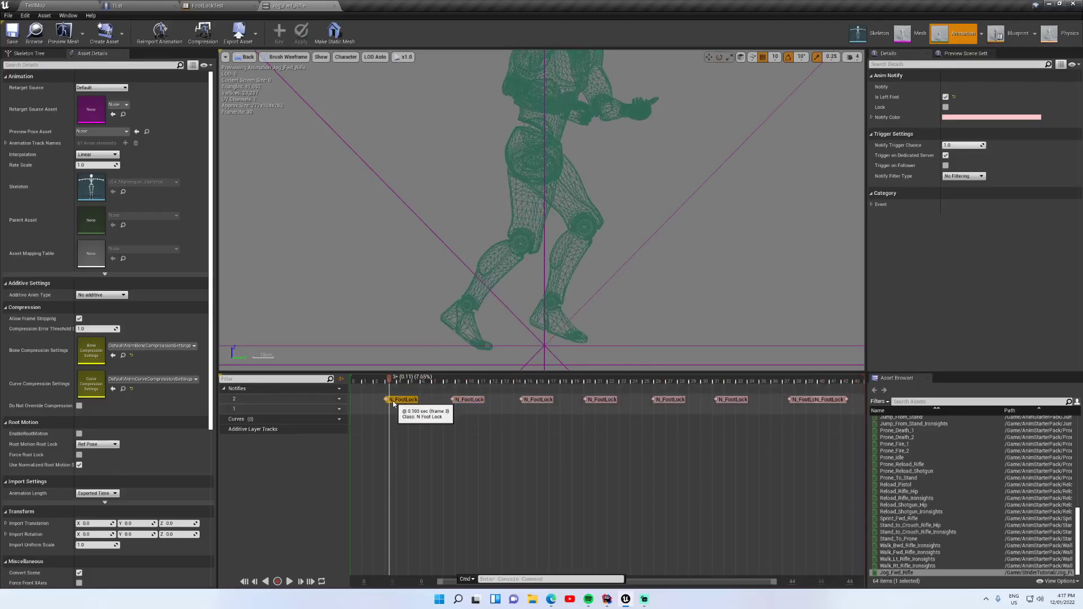
{"action": "left_click", "coordinate": [479, 400]}
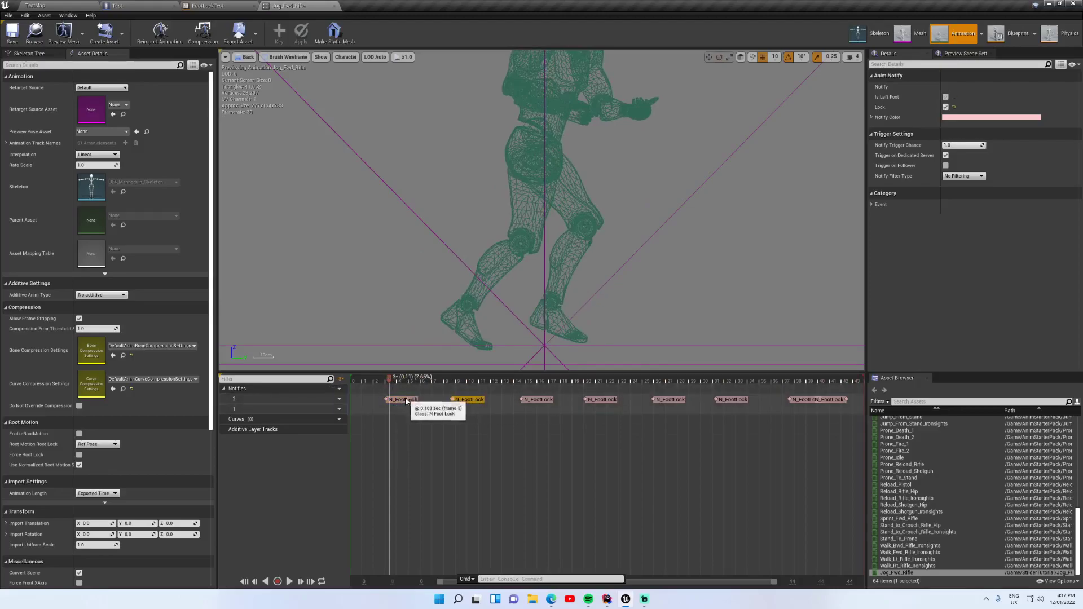
{"action": "left_click", "coordinate": [946, 107]}
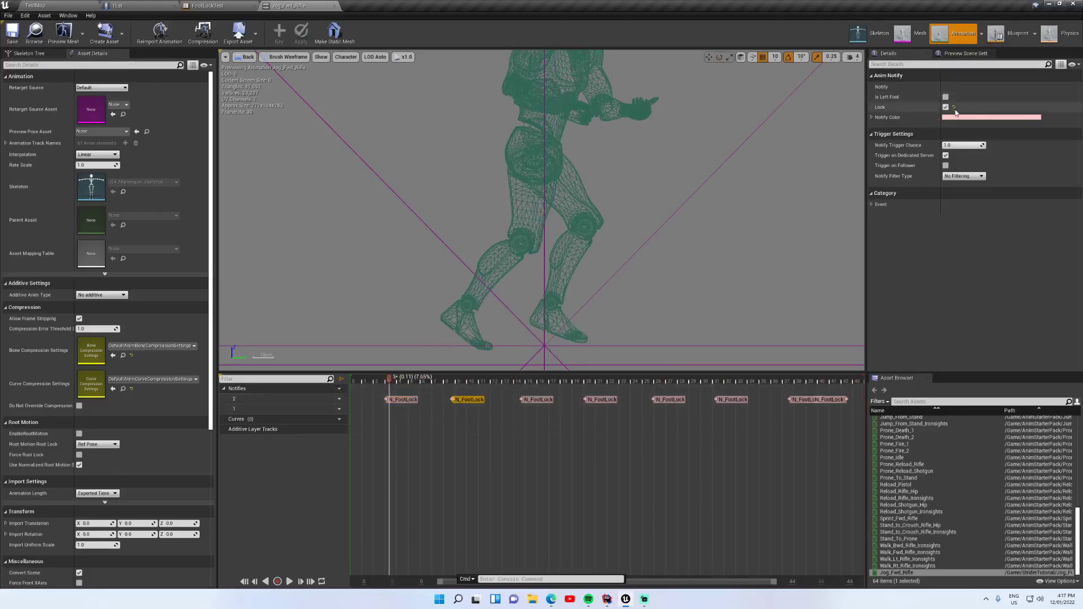
{"action": "left_click", "coordinate": [402, 400]}
Scrub near frame 3 and check all four N_FootLock notifies, ending on the first
{"action": "mouse_move", "coordinate": [390, 383]}
{"action": "left_mouse_down"}
{"action": "mouse_move", "coordinate": [418, 384]}
{"action": "mouse_move", "coordinate": [387, 383]}
{"action": "mouse_move", "coordinate": [399, 387]}
{"action": "left_mouse_up"}
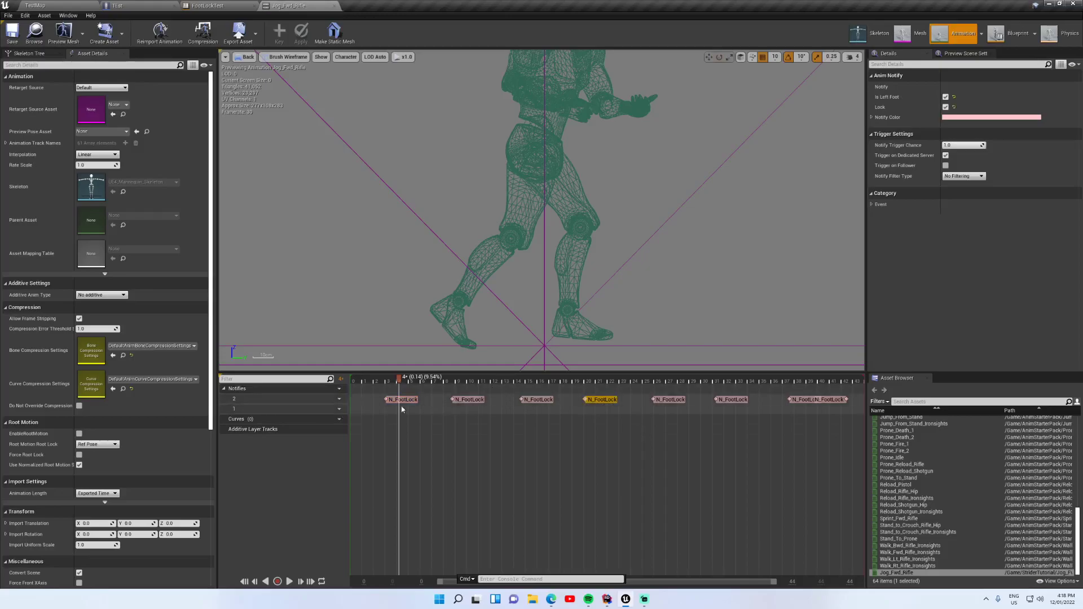
{"action": "left_click_drag", "start_coordinate": [398, 382], "coordinate": [402, 412]}
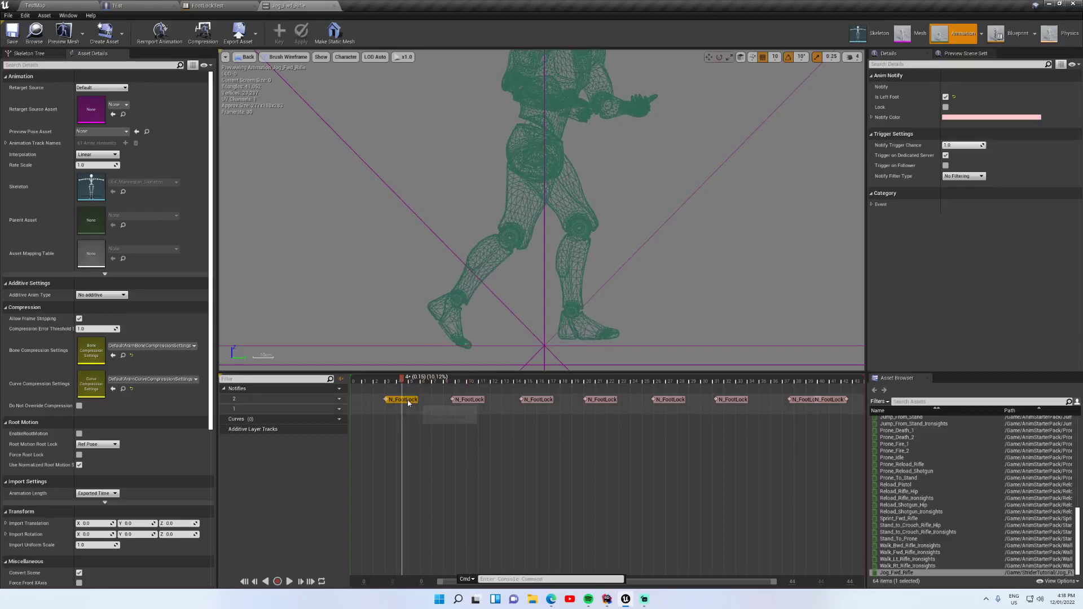
{"action": "left_click", "coordinate": [472, 400]}
{"action": "left_click", "coordinate": [539, 401]}
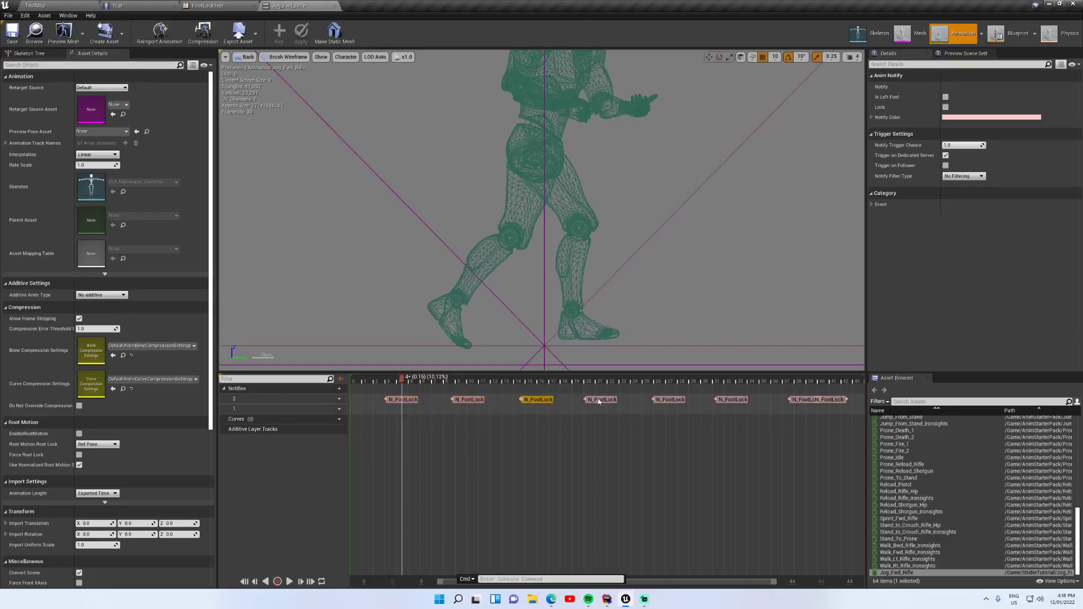
{"action": "left_click", "coordinate": [603, 400]}
{"action": "left_click", "coordinate": [403, 400]}
{"action": "mouse_move", "coordinate": [402, 381]}
{"action": "left_mouse_down"}
{"action": "mouse_move", "coordinate": [375, 381]}
{"action": "mouse_move", "coordinate": [390, 382]}
{"action": "left_mouse_up"}
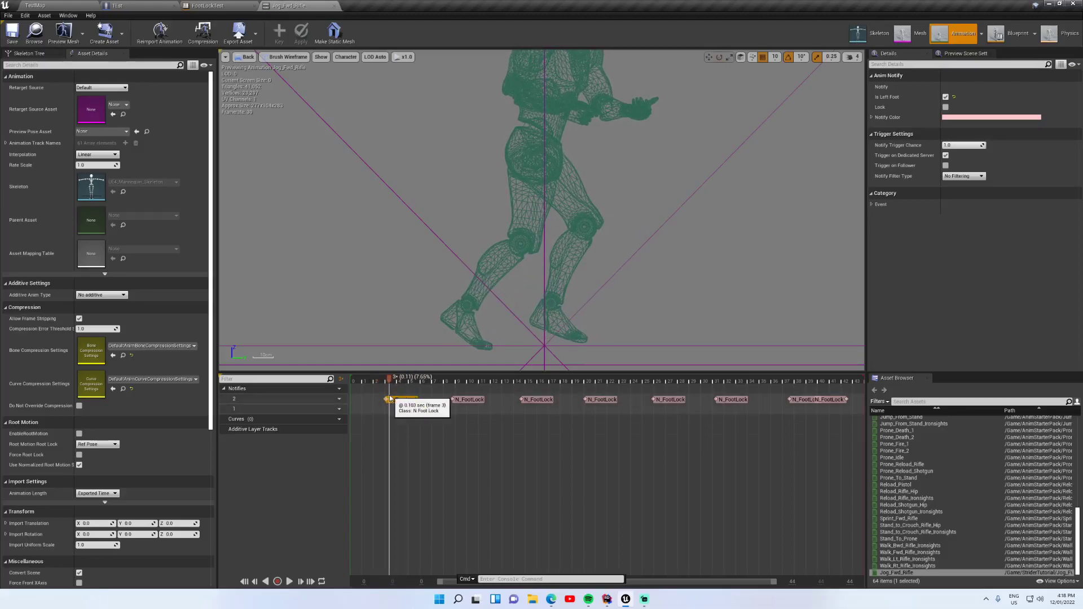
{"action": "left_click_drag", "start_coordinate": [389, 382], "coordinate": [424, 410]}
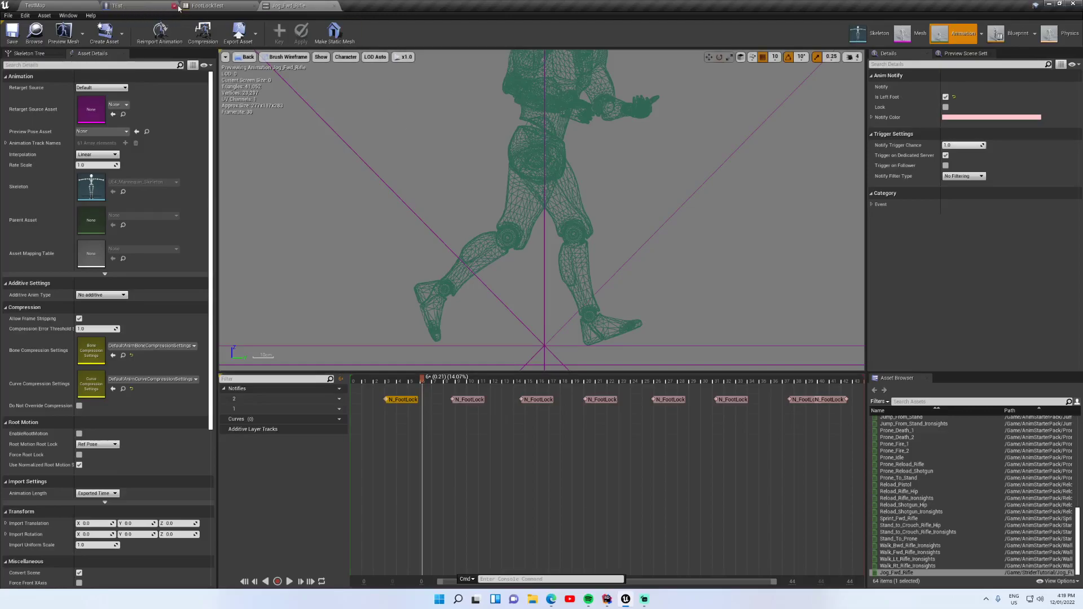
Close Jog_Fwd_Rifle and nudge the Output Animation Pose node right in the Jog graph
{"action": "left_click", "coordinate": [332, 6]}
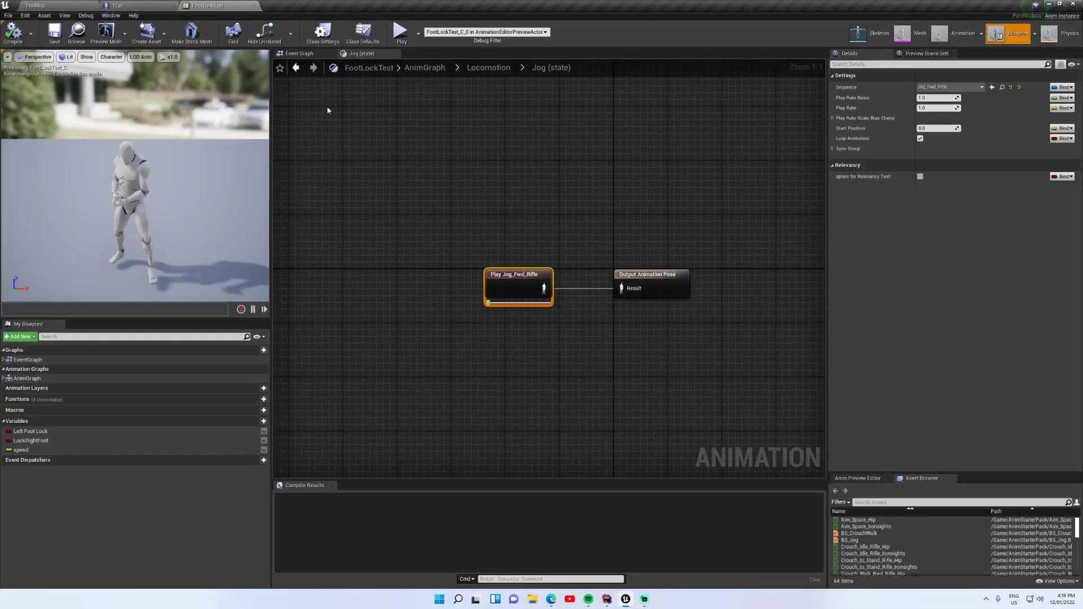
{"action": "left_click", "coordinate": [686, 275]}
{"action": "left_click_drag", "start_coordinate": [682, 277], "coordinate": [697, 277]}
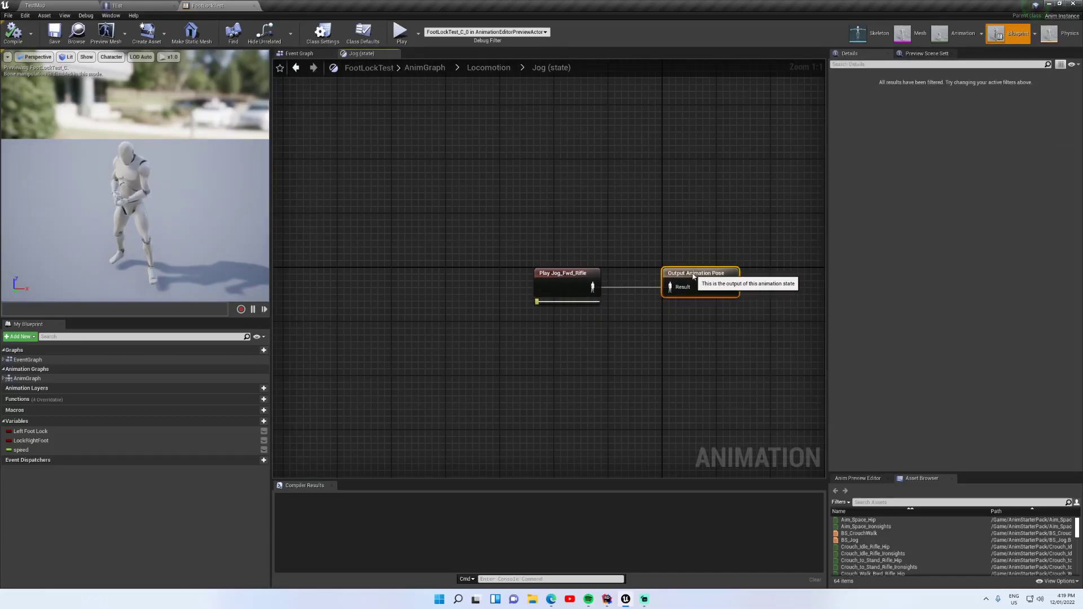
{"action": "left_click", "coordinate": [621, 237]}
{"action": "right_click_drag", "start_coordinate": [549, 203], "coordinate": [499, 252]}
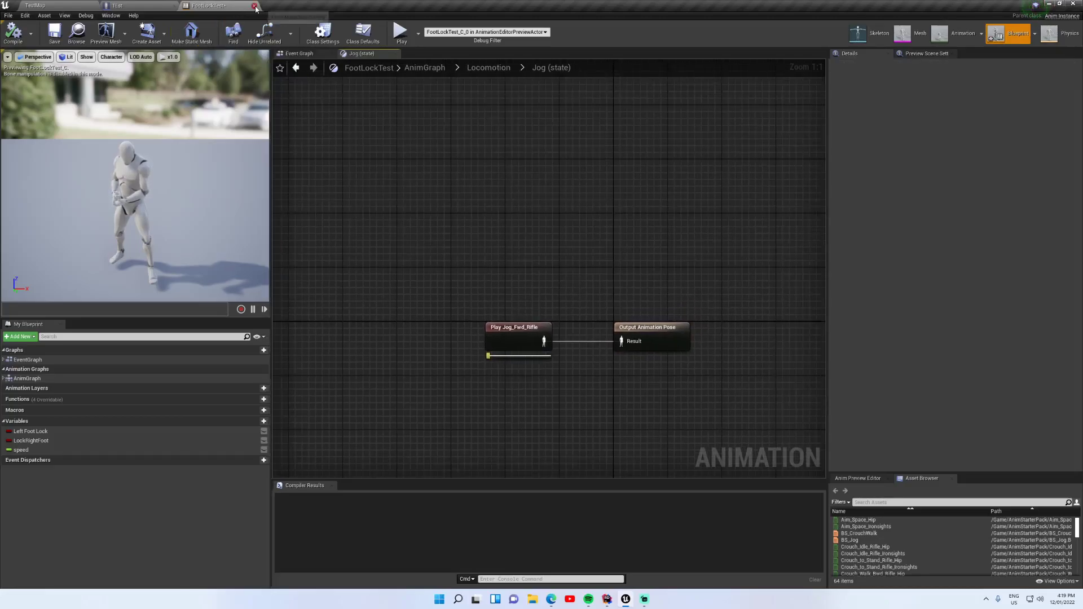
{"action": "right_click_drag", "start_coordinate": [327, 114], "coordinate": [310, 117]}
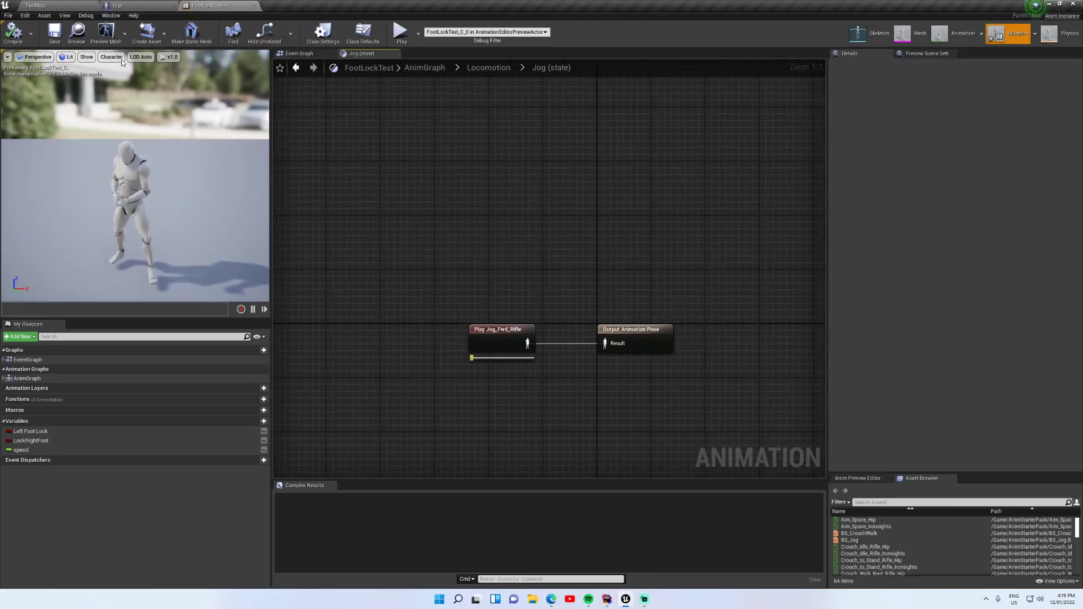
Close the FootLockTest and TEst blueprints and deselect the asset
{"action": "left_click", "coordinate": [254, 5]}
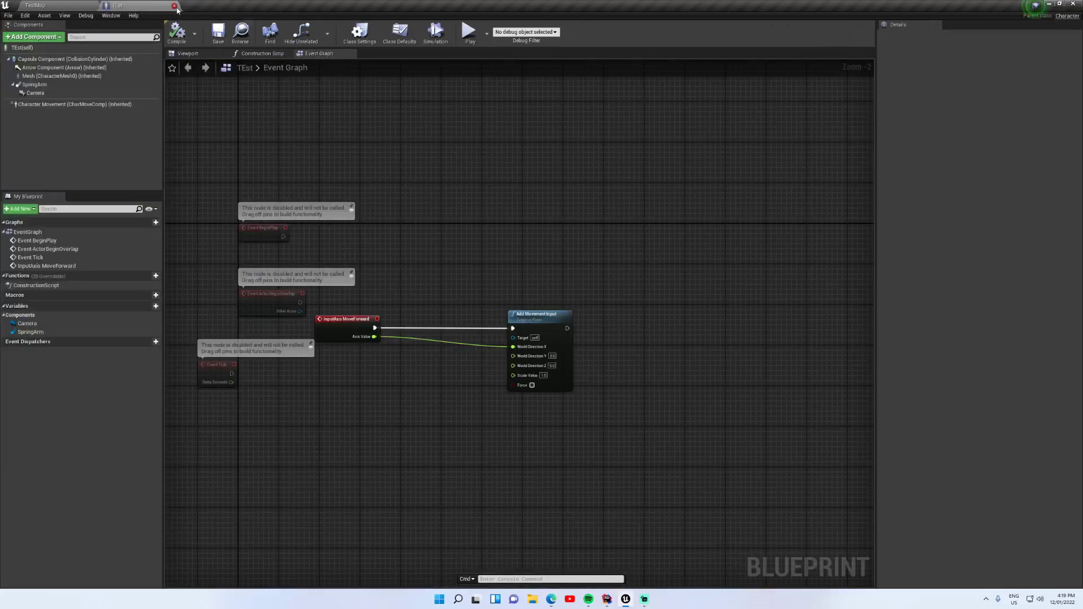
{"action": "left_click", "coordinate": [173, 6]}
{"action": "left_click", "coordinate": [653, 512]}
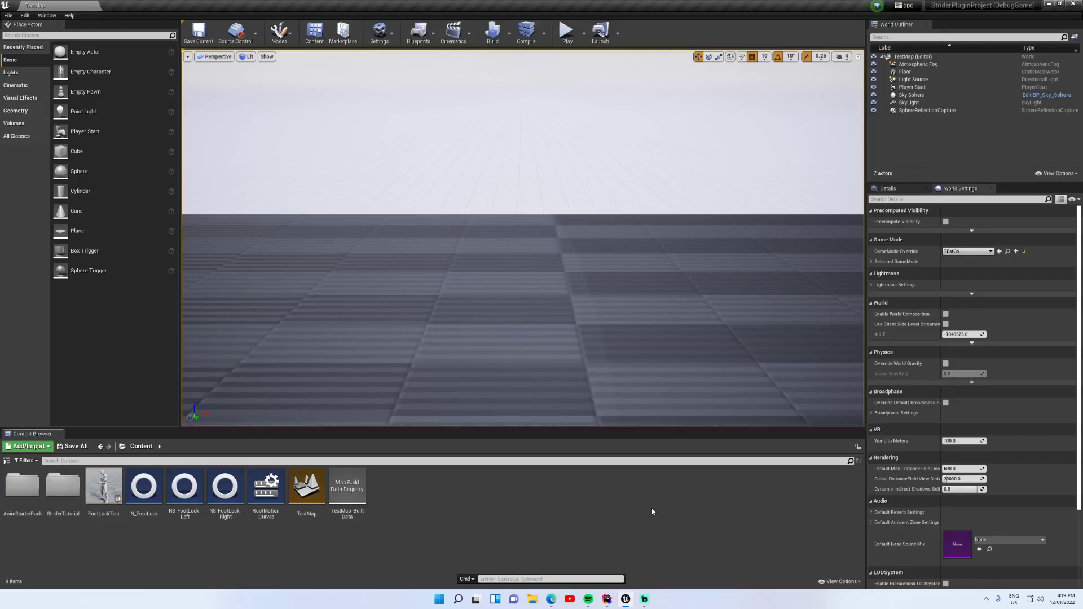